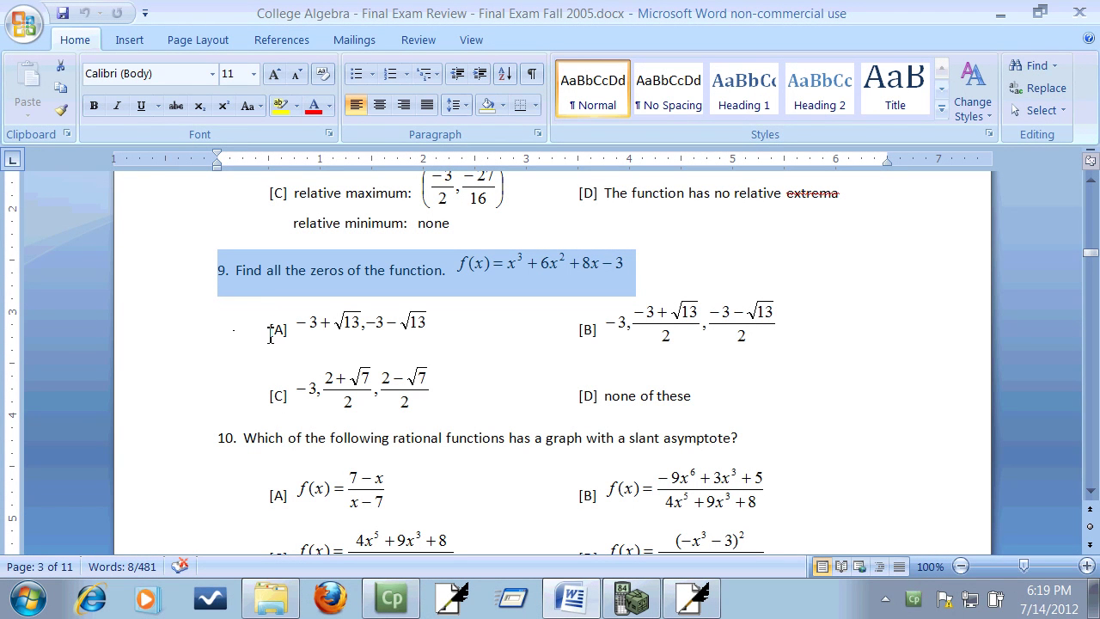
# - In Free Notes, handwrite the label '9.' at the top-left of the page
pyautogui.hotkey('alt', 'Tab')
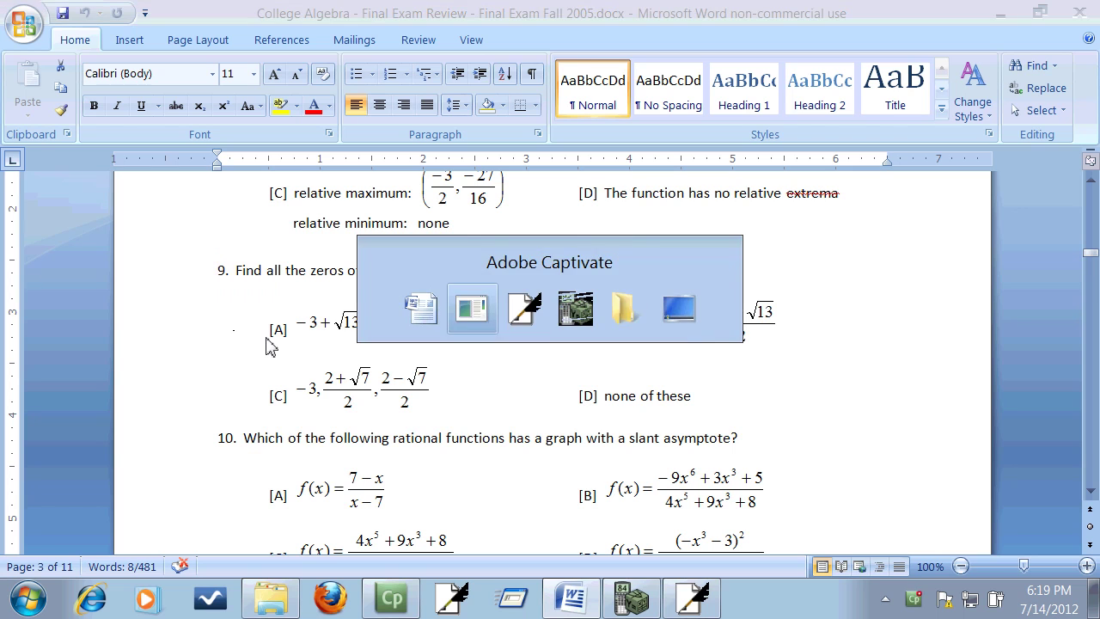
pyautogui.hotkey('alt', 'Tab')
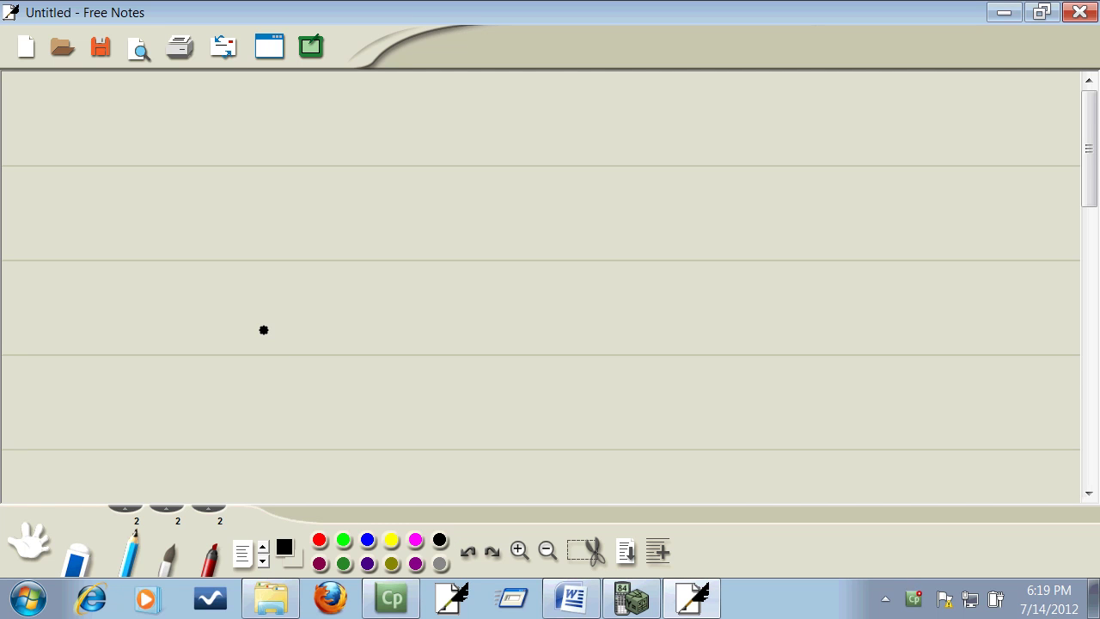
pyautogui.moveTo(76, 117); pyautogui.dragTo(69, 139)
pyautogui.click(85, 134)
pyautogui.hotkey('alt', 'Tab')
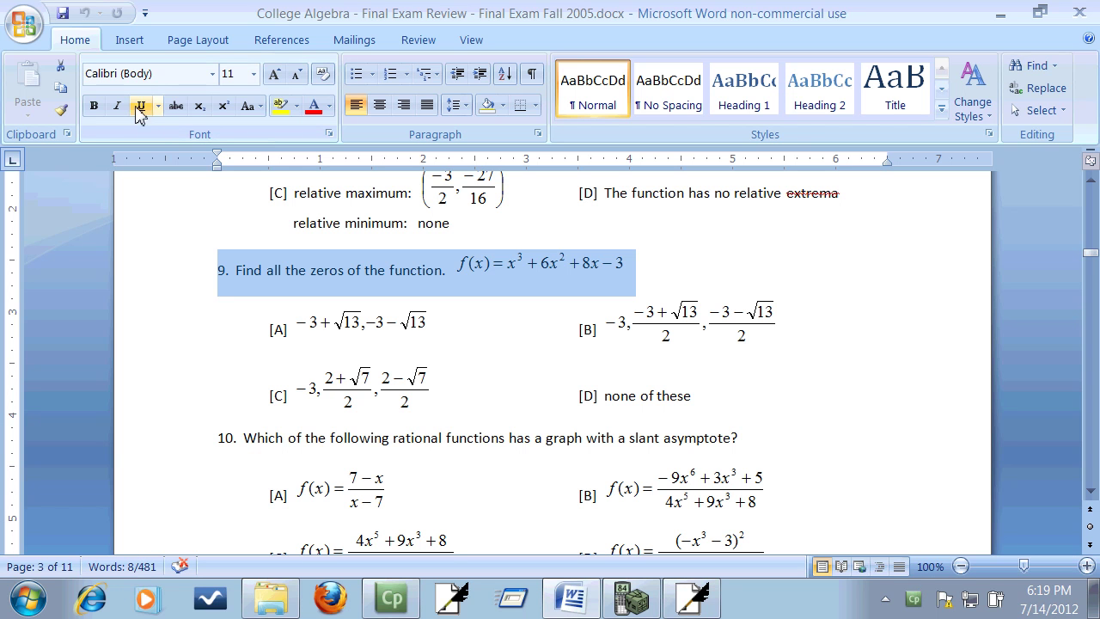
pyautogui.hotkey('alt', 'Tab')
# - Handwrite x³ + 6x² + 8x − 3 = 0 after the '9.' label, checking the exam question
pyautogui.moveTo(136, 135)
pyautogui.mouseDown()
pyautogui.moveTo(154, 114)
pyautogui.moveTo(151, 136)
pyautogui.moveTo(164, 107)
pyautogui.moveTo(158, 127)
pyautogui.moveTo(186, 140)
pyautogui.mouseUp()
pyautogui.hotkey('alt', 'Tab')
pyautogui.hotkey('alt', 'Tab')
pyautogui.moveTo(178, 132)
pyautogui.mouseDown()
pyautogui.moveTo(216, 137)
pyautogui.moveTo(228, 121)
pyautogui.mouseUp()
pyautogui.moveTo(216, 121); pyautogui.dragTo(228, 141)
pyautogui.moveTo(228, 114); pyautogui.dragTo(253, 140)
pyautogui.hotkey('alt', 'Tab')
pyautogui.hotkey('alt', 'Tab')
pyautogui.moveTo(245, 132)
pyautogui.mouseDown()
pyautogui.moveTo(275, 125)
pyautogui.moveTo(292, 141)
pyautogui.mouseUp()
pyautogui.moveTo(295, 123)
pyautogui.mouseDown()
pyautogui.moveTo(282, 143)
pyautogui.moveTo(327, 137)
pyautogui.moveTo(316, 144)
pyautogui.mouseUp()
pyautogui.moveTo(335, 132)
pyautogui.mouseDown()
pyautogui.moveTo(354, 138)
pyautogui.moveTo(357, 122)
pyautogui.mouseUp()
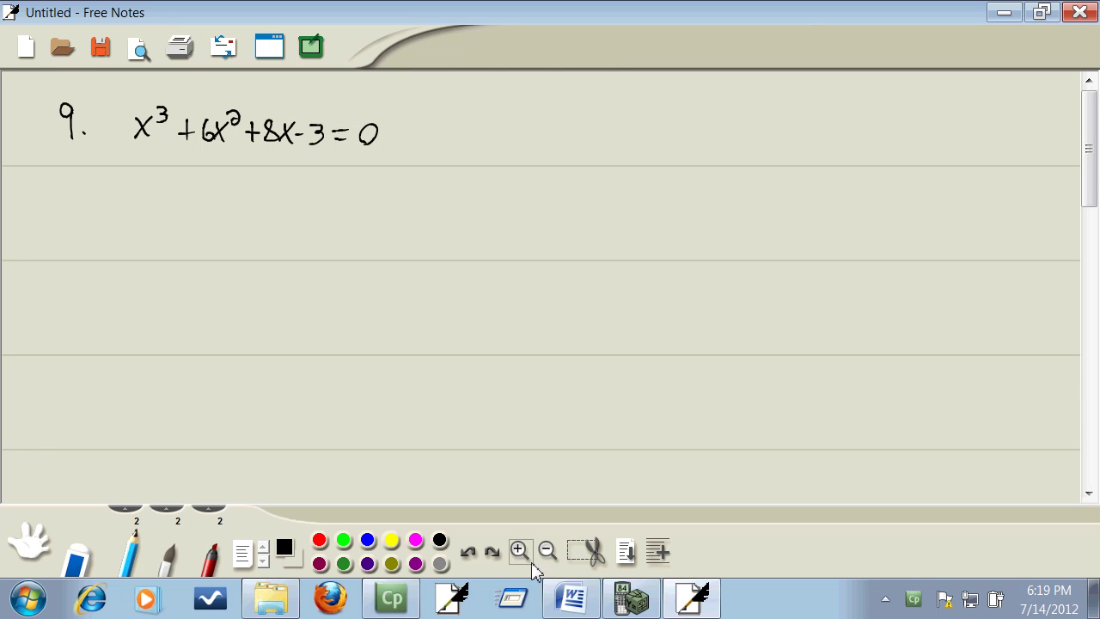
pyautogui.rightClick(569, 603)
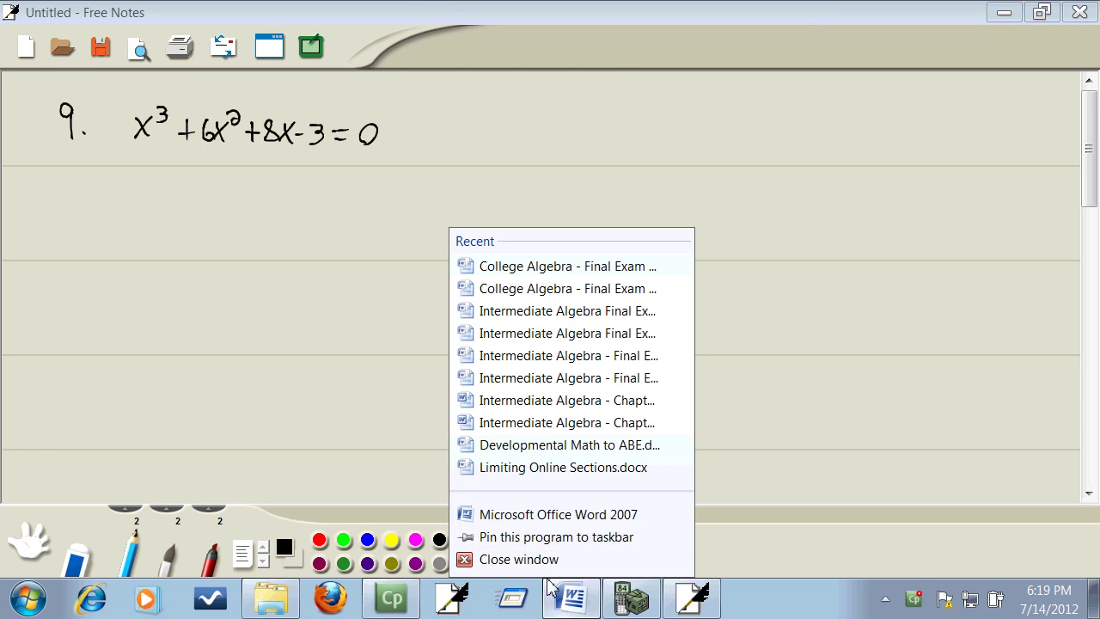
# - Start a new maximized Word document with font size 20
pyautogui.click(547, 515)
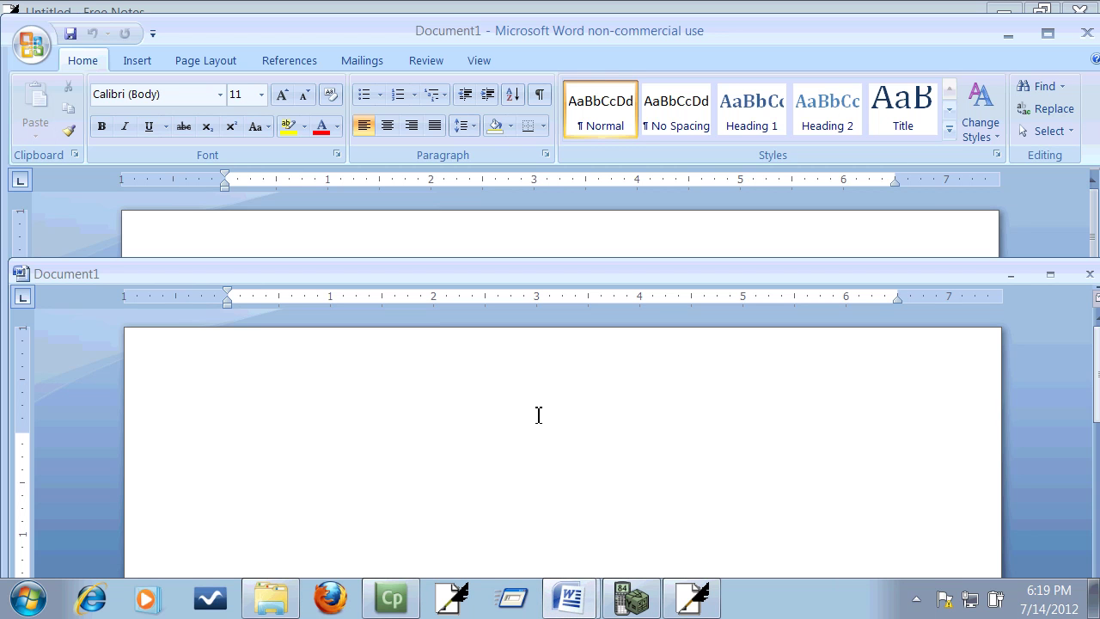
pyautogui.click(1050, 34)
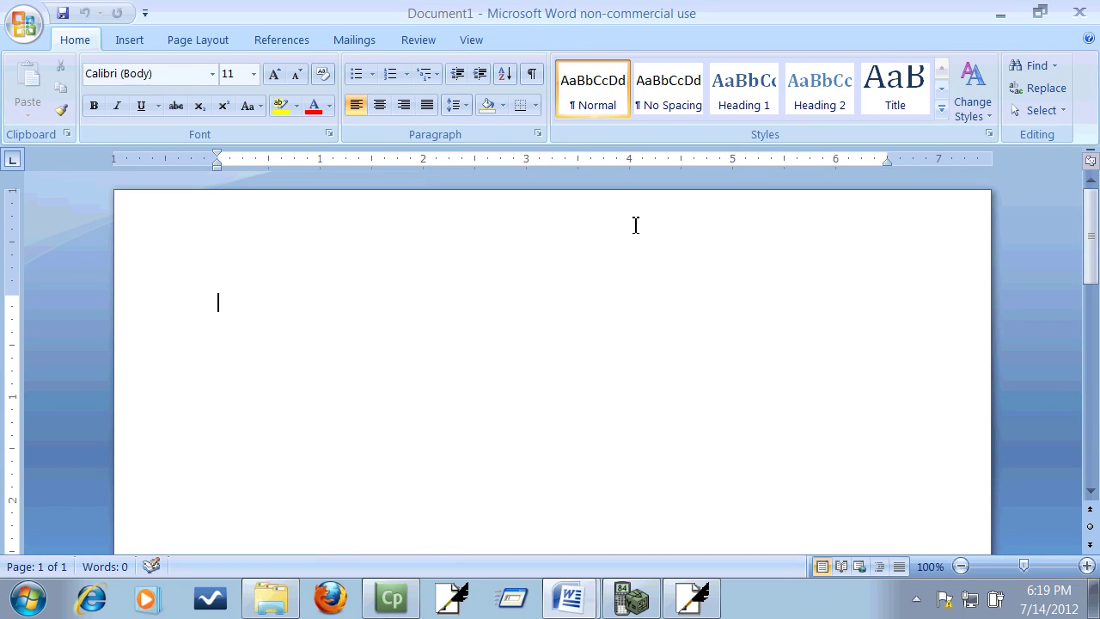
pyautogui.click(253, 76)
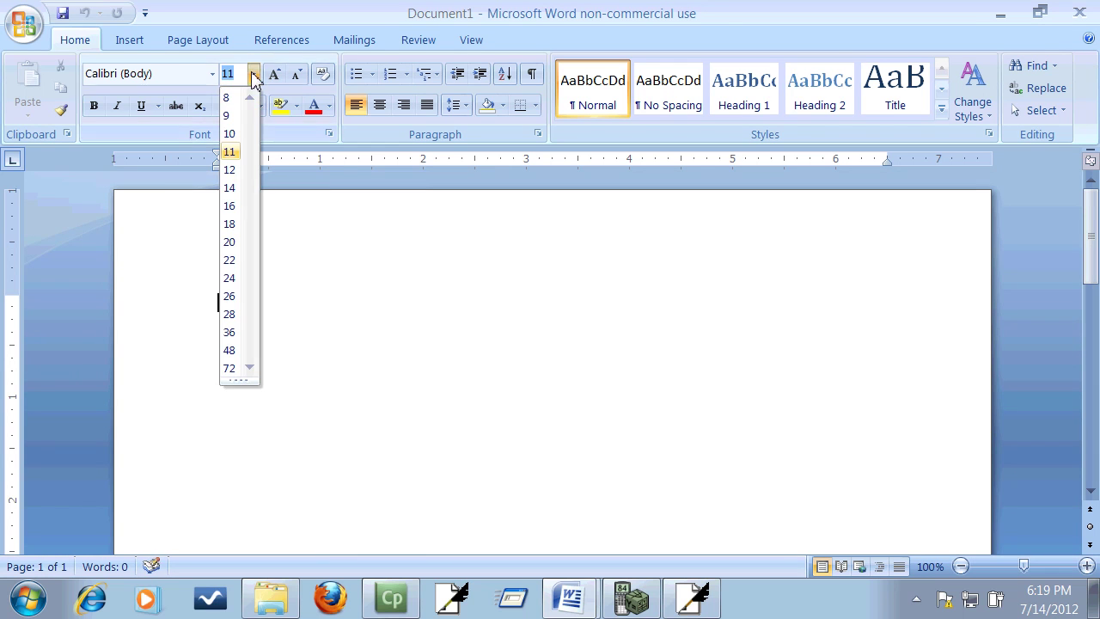
pyautogui.click(230, 241)
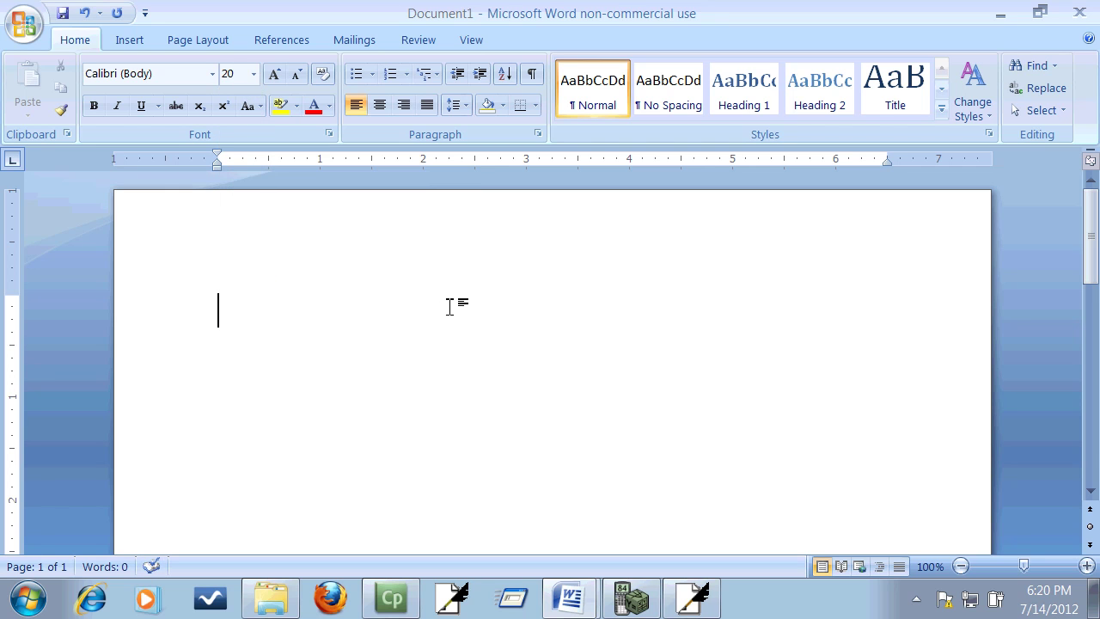
# - Type the title 'Finding Zeros using TI-83/84', center it and add a bottom border
pyautogui.write('Solving')
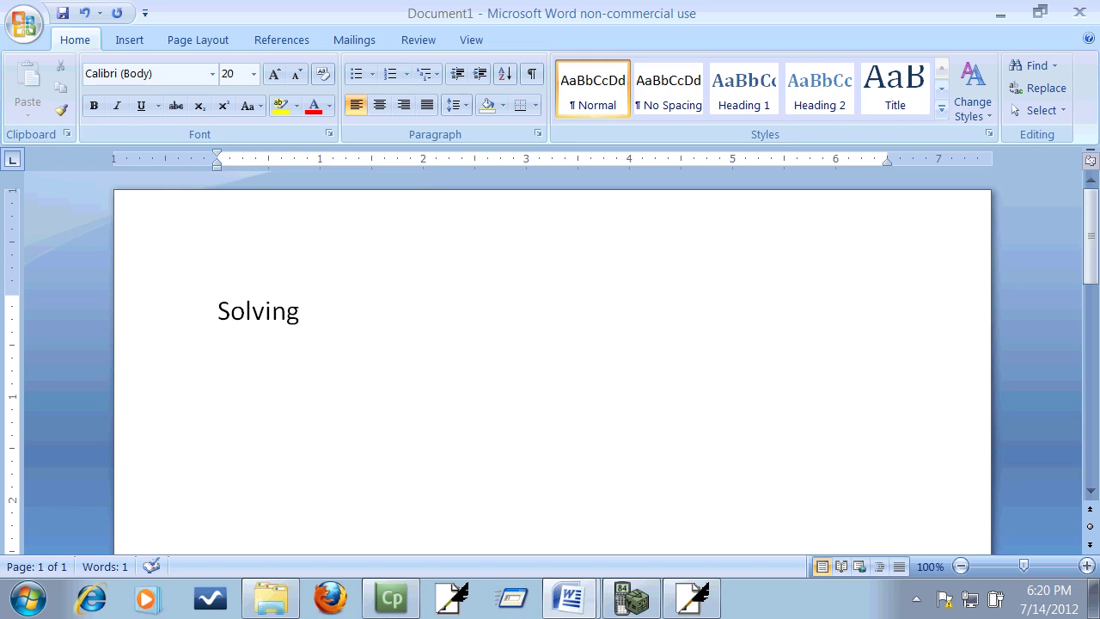
pyautogui.write(' Poly')
pyautogui.press('BackSpace')
pyautogui.press('BackSpace')
pyautogui.press('BackSpace')
pyautogui.press('BackSpace')
pyautogui.press('BackSpace')
pyautogui.press('BackSpace')
pyautogui.press('BackSpace')
pyautogui.press('BackSpace')
pyautogui.press('BackSpace')
pyautogui.press('BackSpace')
pyautogui.press('BackSpace')
pyautogui.press('BackSpace')
pyautogui.write('Fin')
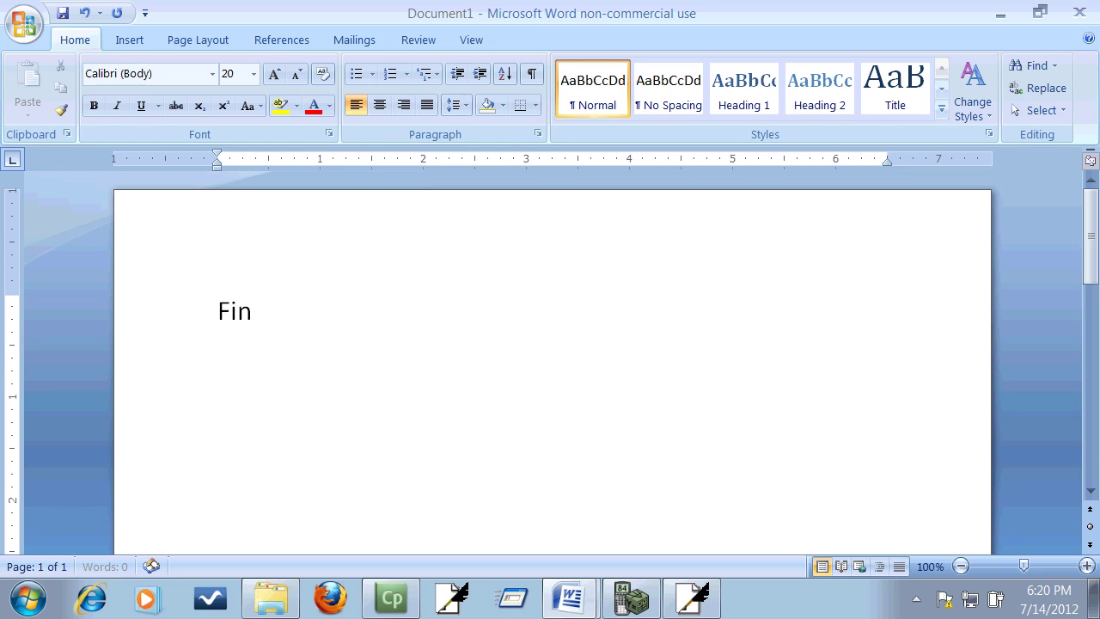
pyautogui.write('ding Zeros u')
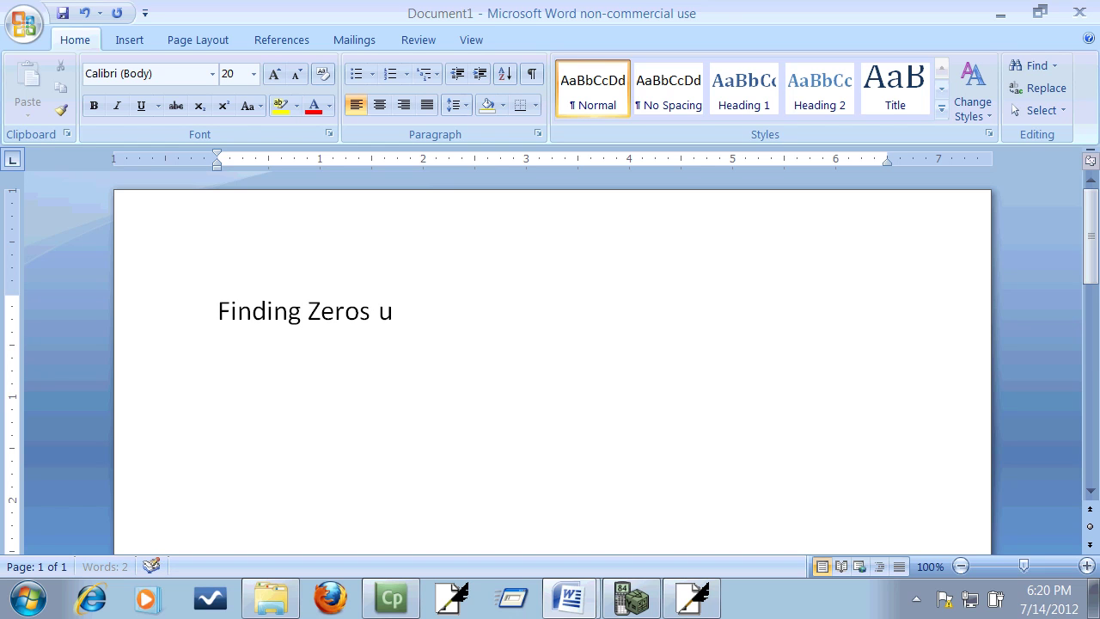
pyautogui.write('sing TI-83/84')
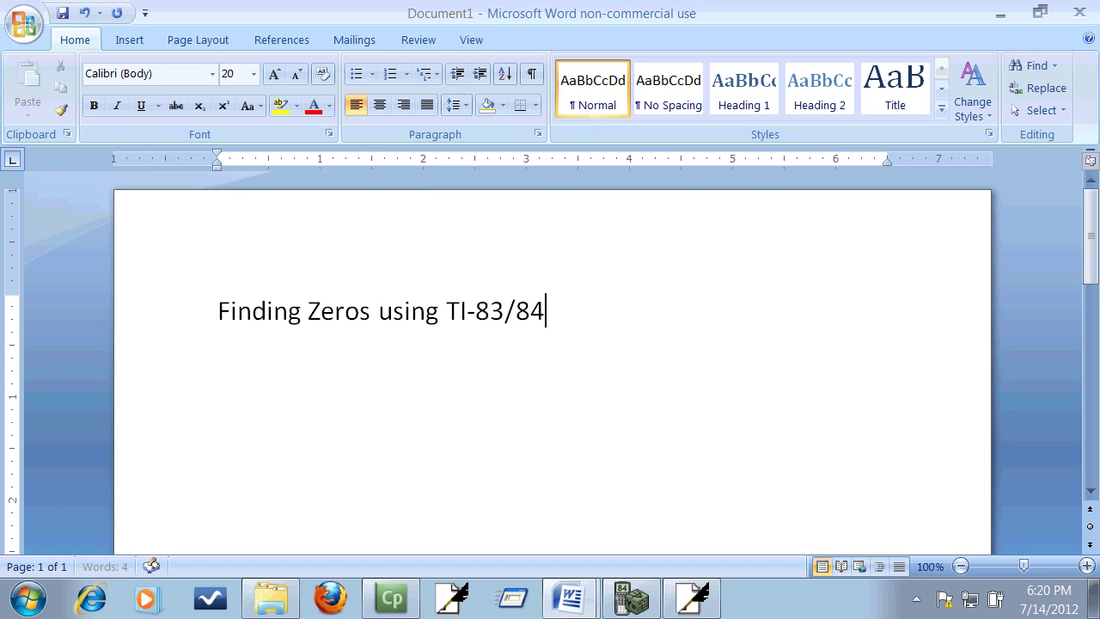
pyautogui.press('Return')
pyautogui.click(180, 313)
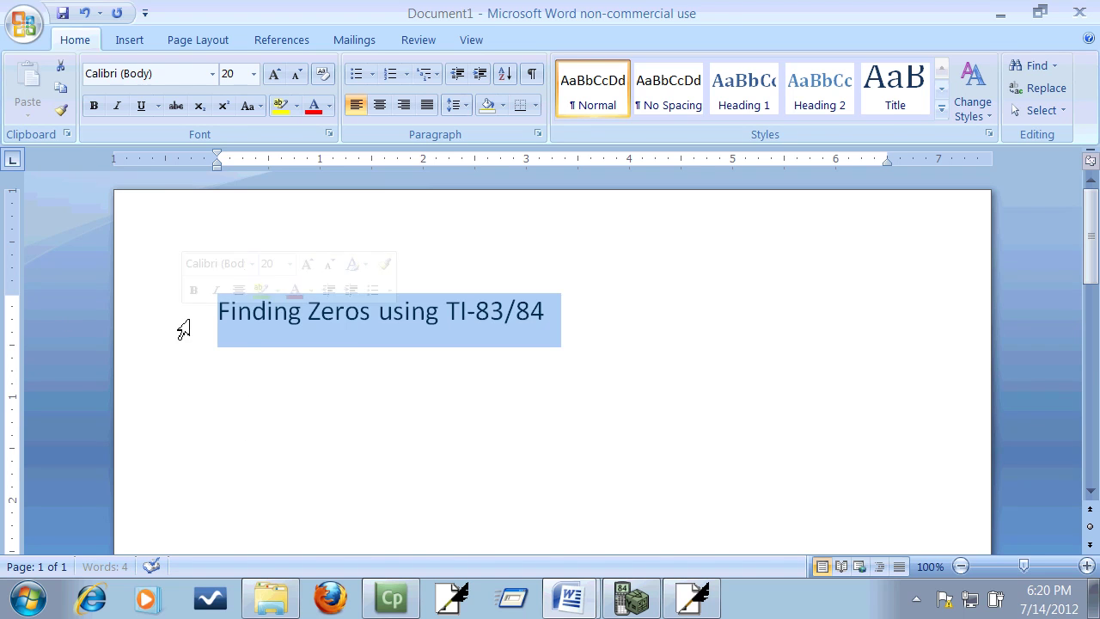
pyautogui.click(379, 104)
pyautogui.click(518, 104)
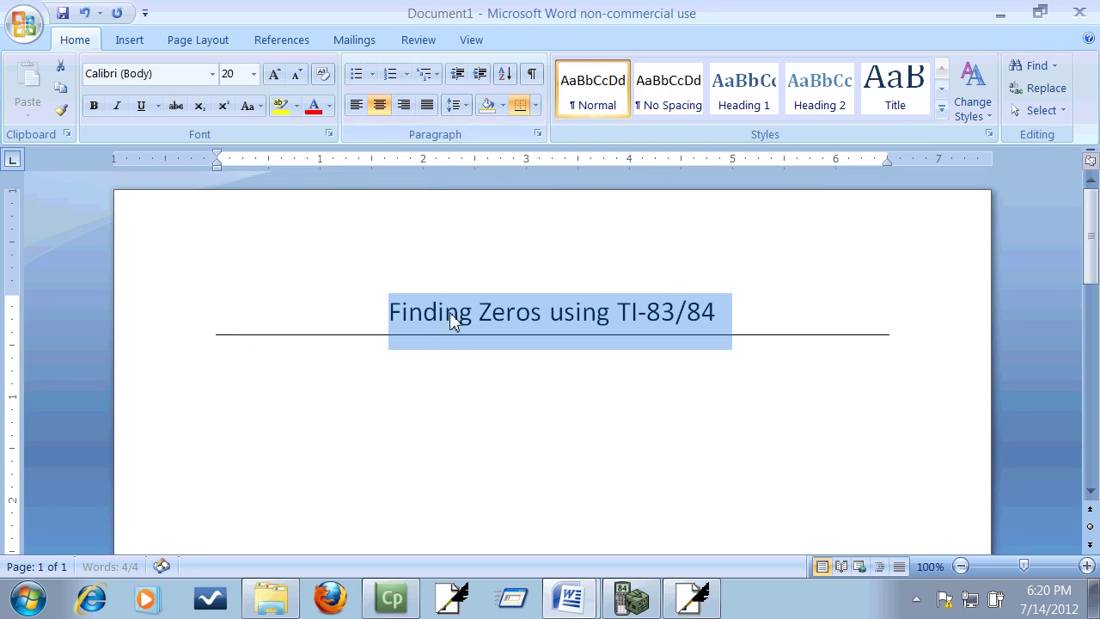
pyautogui.click(440, 354)
# - Type step 1 (polynomial on Y1, zero on Y2) and step 2 ("2nd" "trace", INTERSECT, enter curves, guess)
pyautogui.write('1. ')
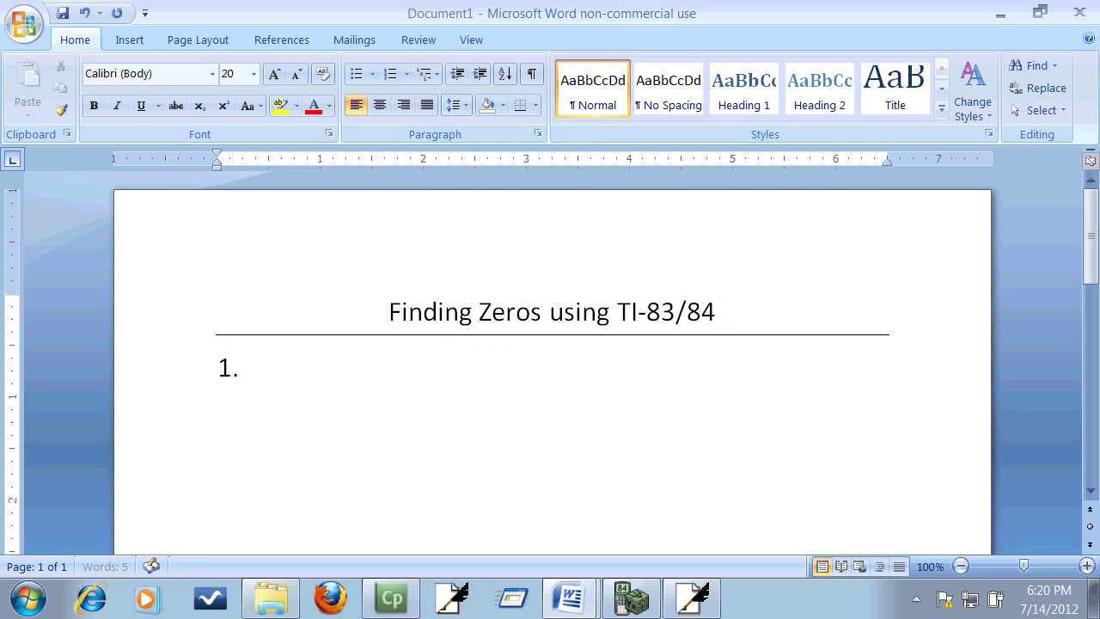
pyautogui.write('Put pol')
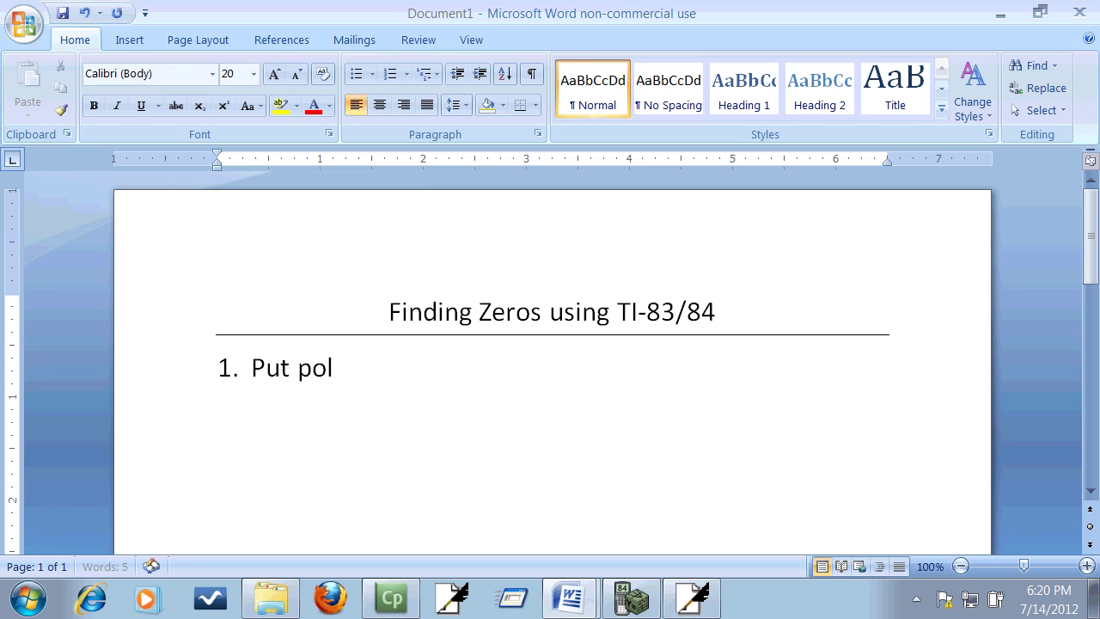
pyautogui.write('ynomial on')
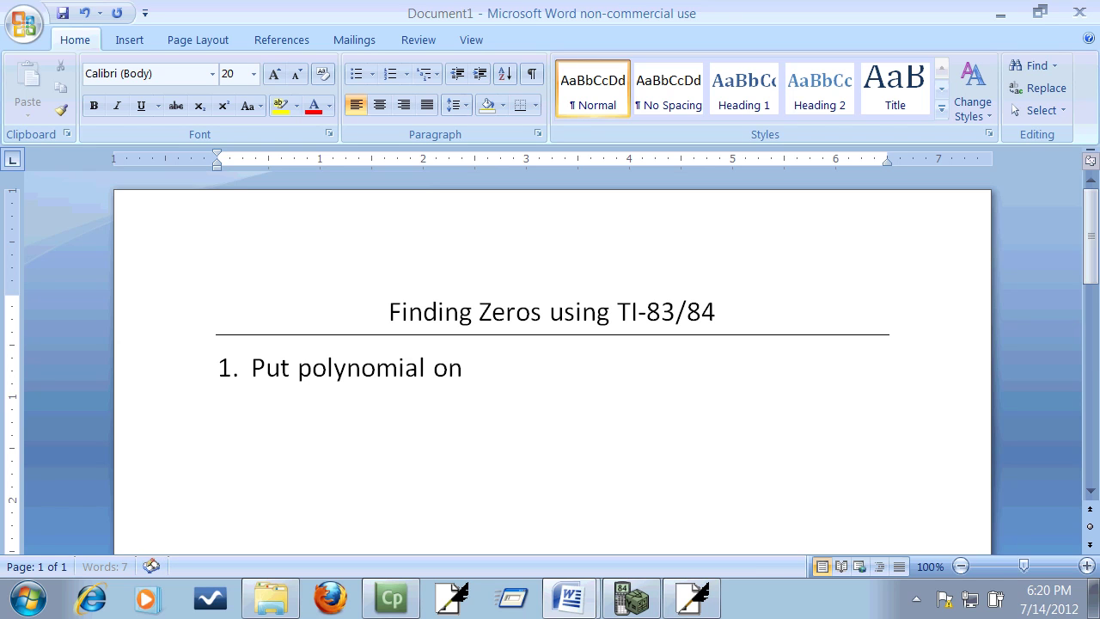
pyautogui.write(' Y1, zero on Y2')
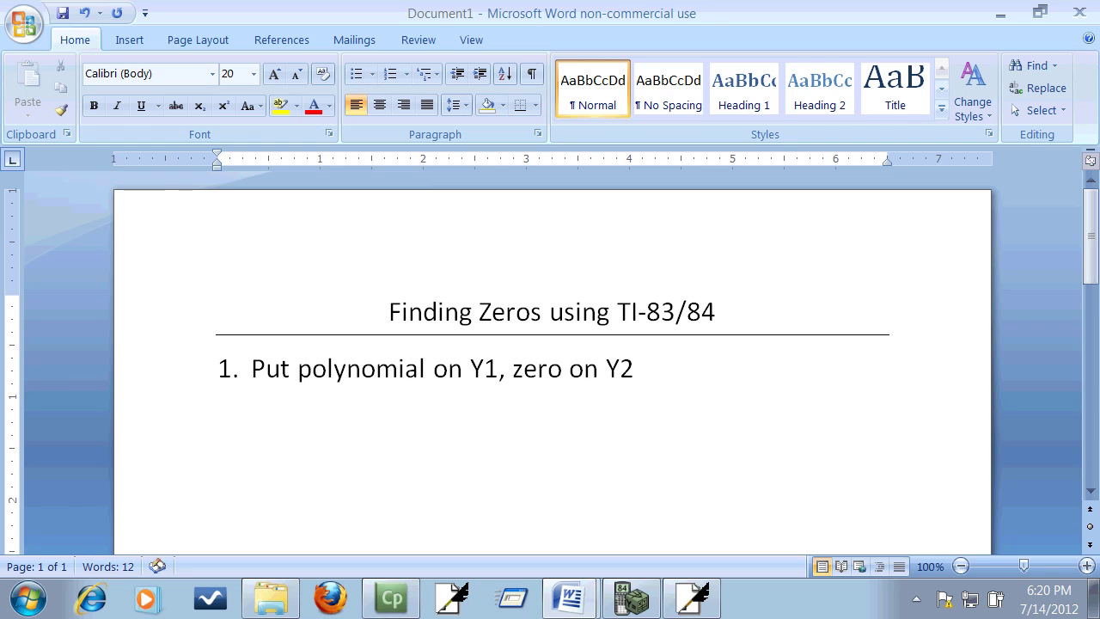
pyautogui.press('Return')
pyautogui.write('"2nd"')
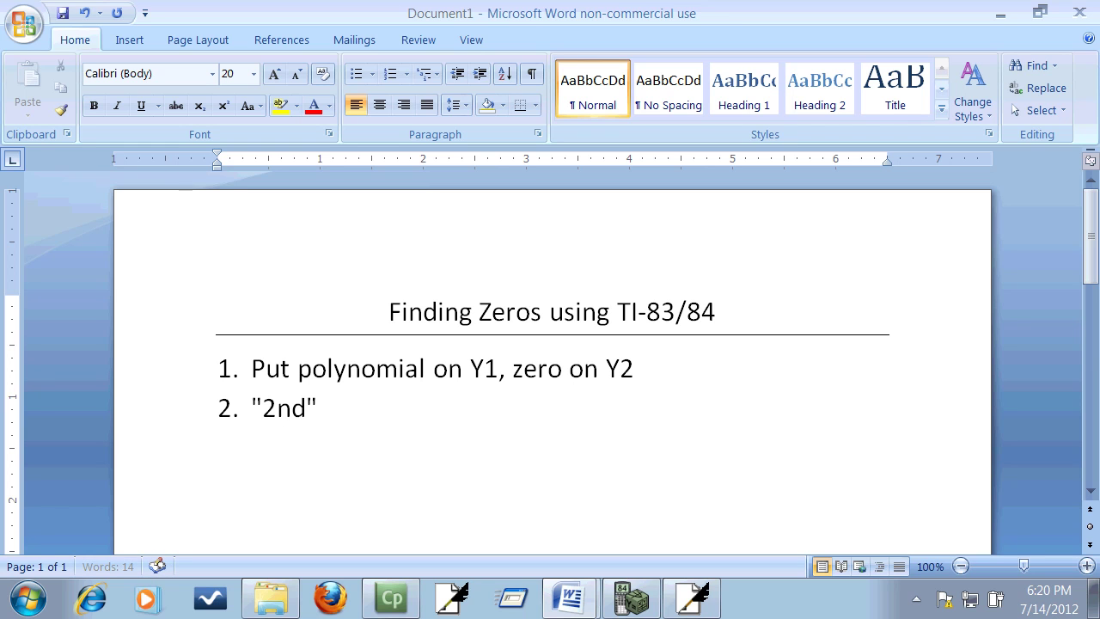
pyautogui.write(' "t')
pyautogui.press('BackSpace')
pyautogui.write('"trace", cho')
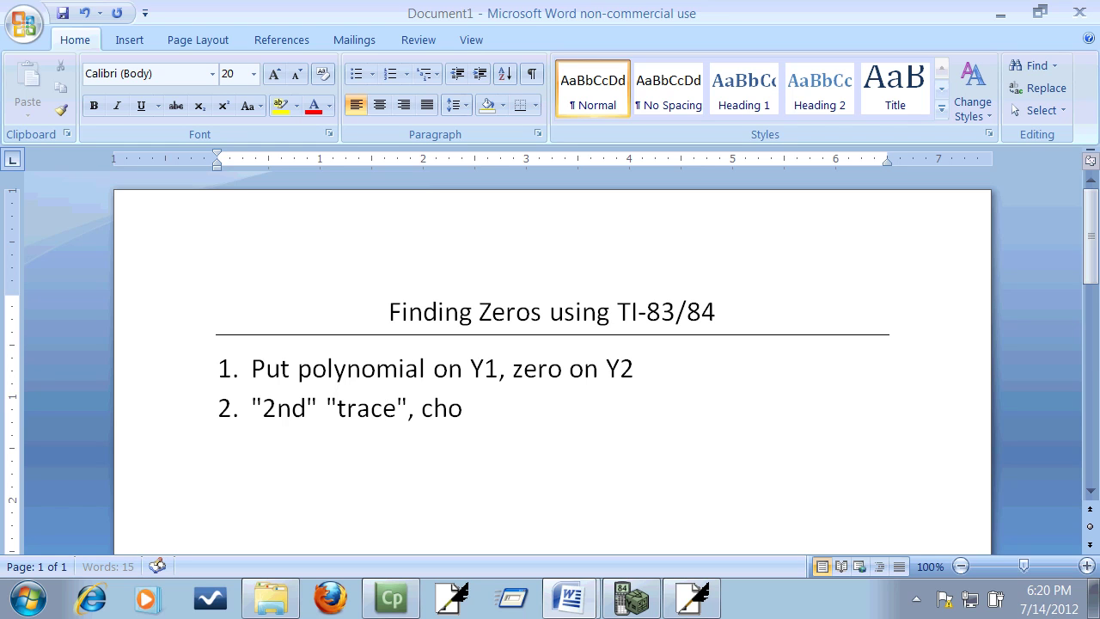
pyautogui.write('ose INTERSE')
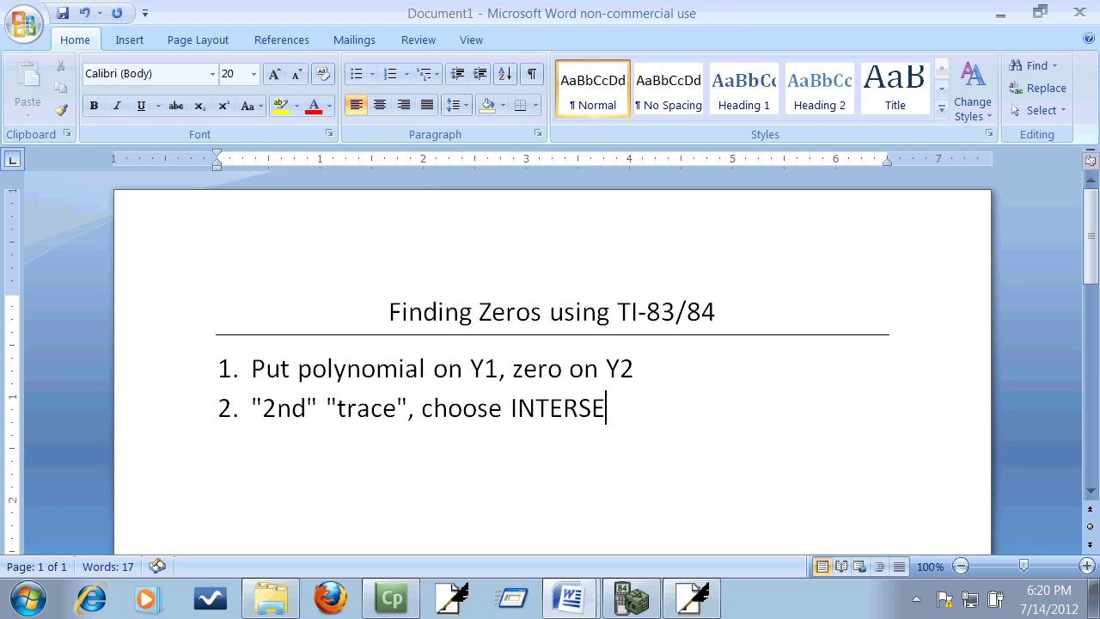
pyautogui.write('CT, "enter" on firs')
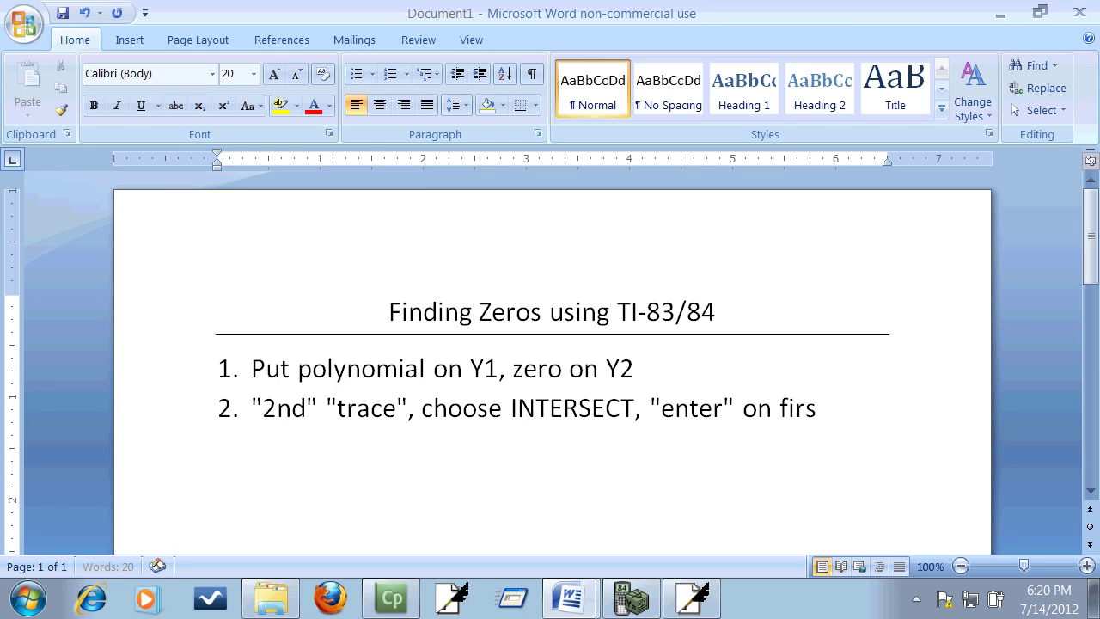
pyautogui.write('t curve,')
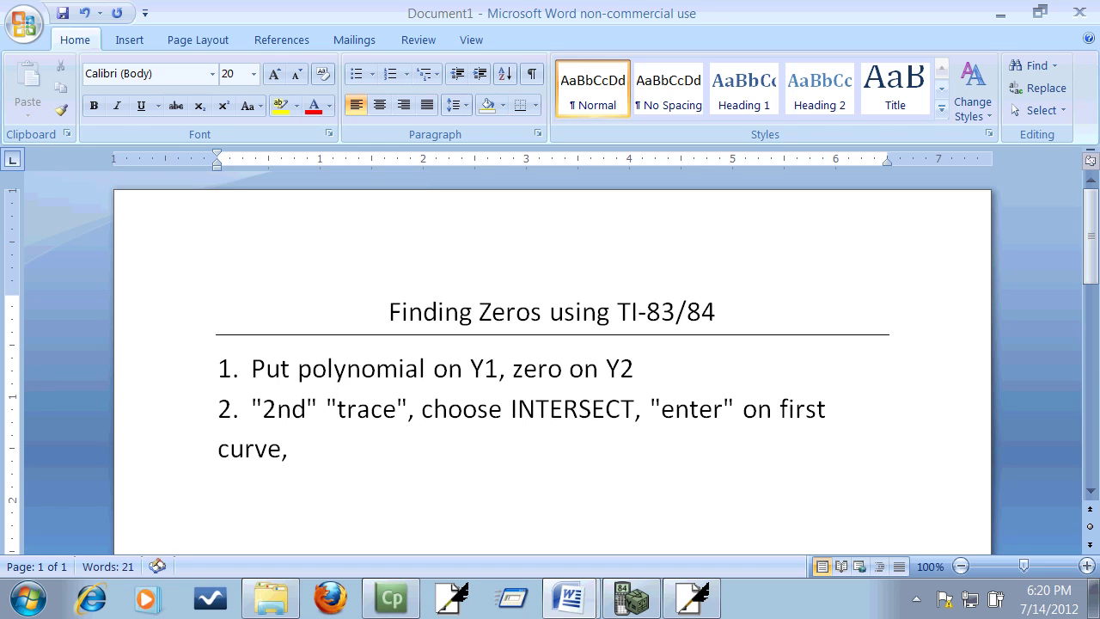
pyautogui.write(' "enter" o')
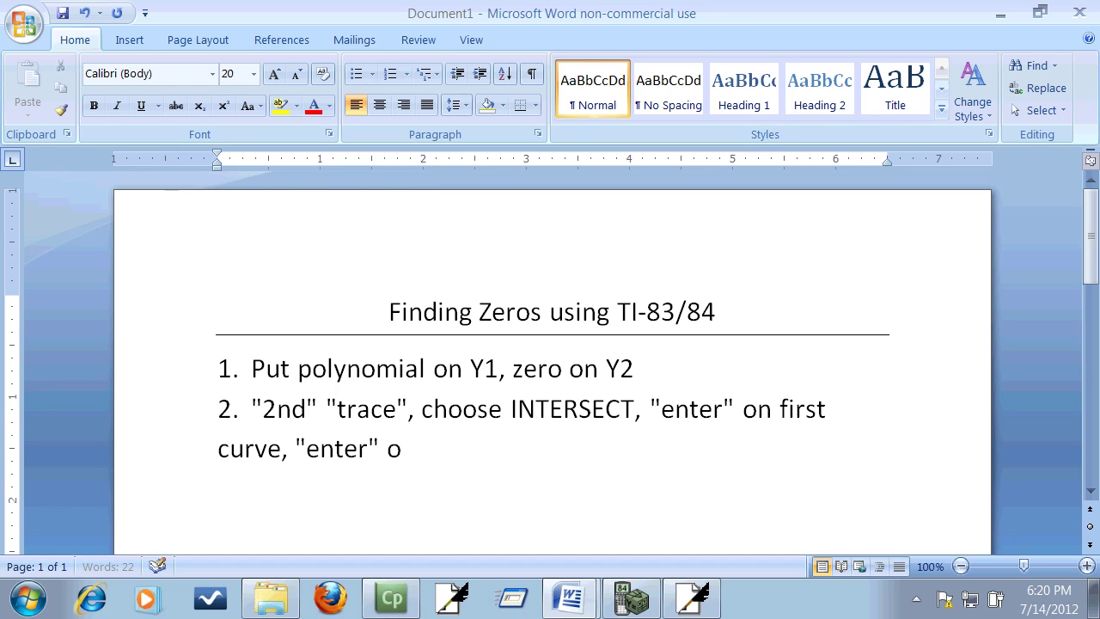
pyautogui.write('n second curv')
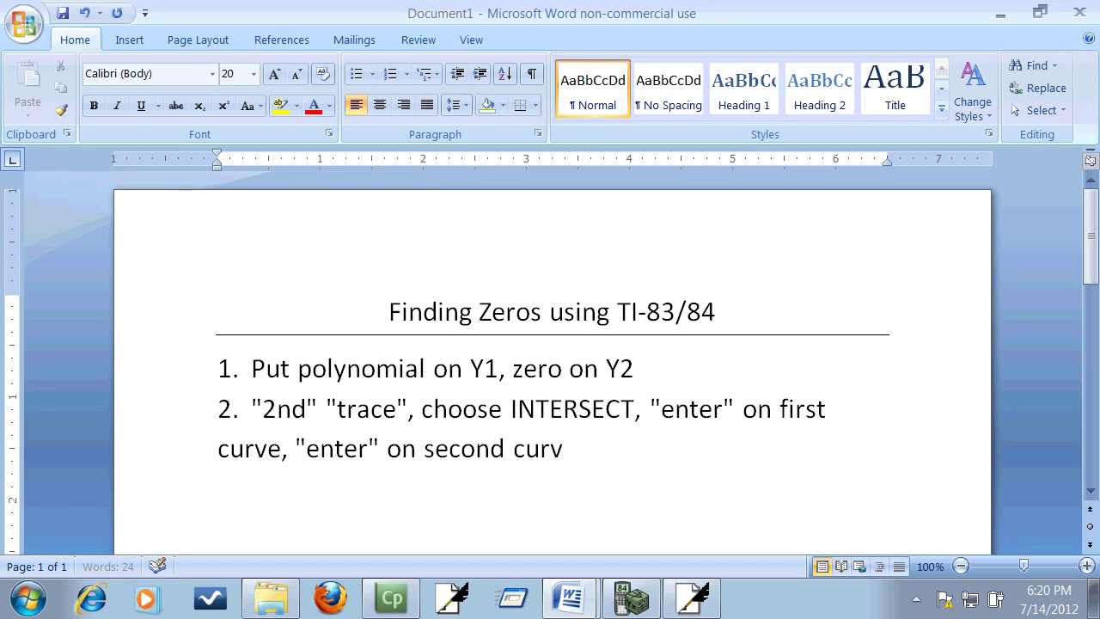
pyautogui.write('e, "input an xval')
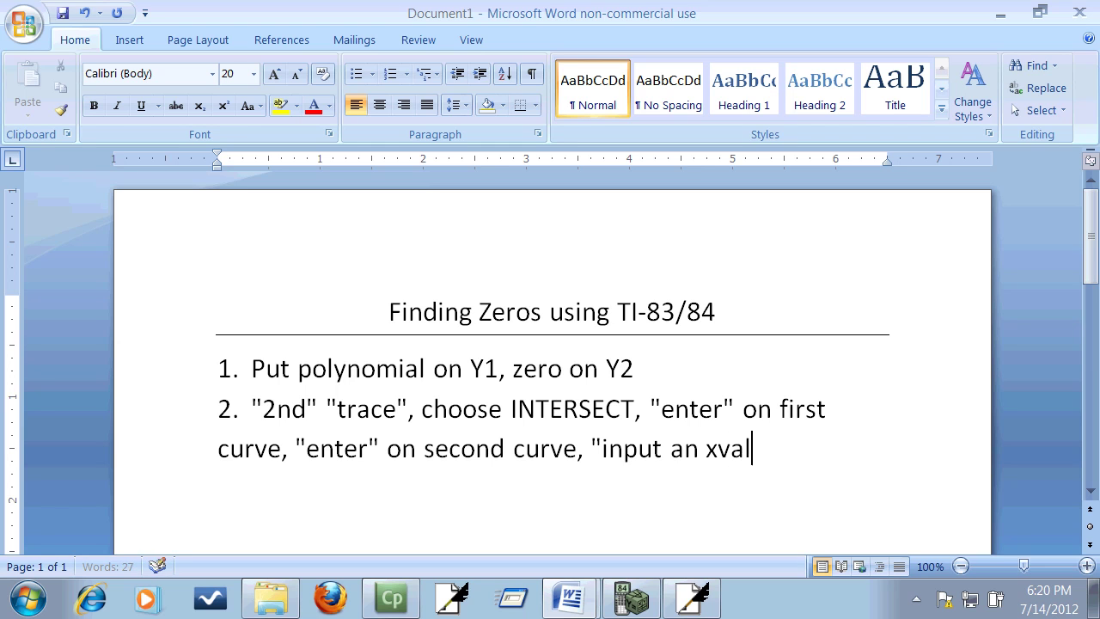
pyautogui.press('BackSpace')
pyautogui.press('BackSpace')
pyautogui.press('BackSpace')
pyautogui.write('-valu')
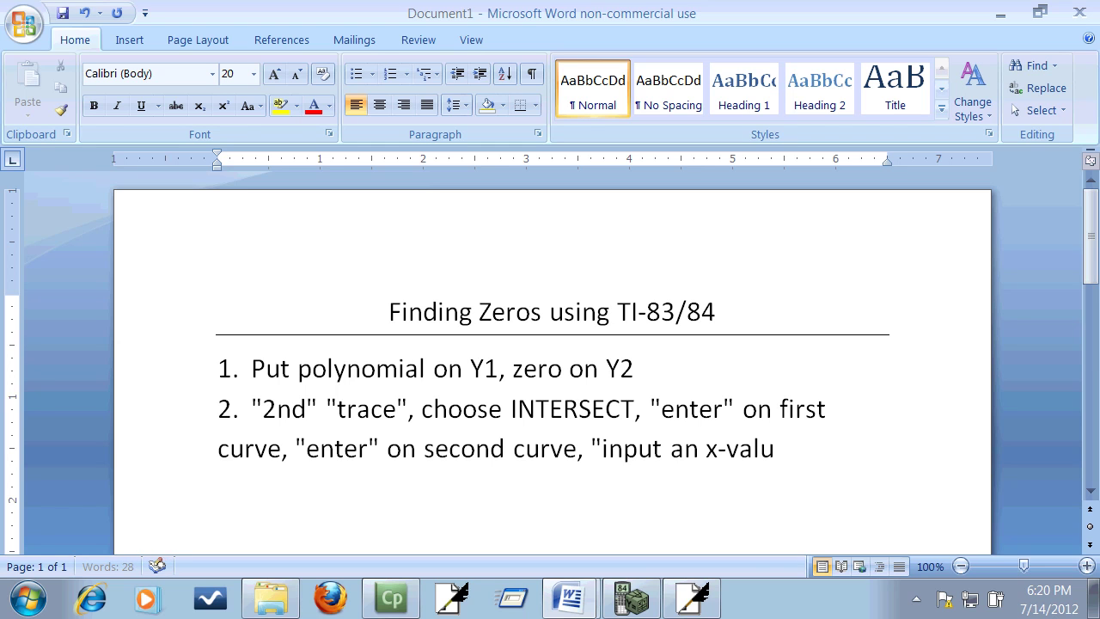
pyautogui.write('e close')
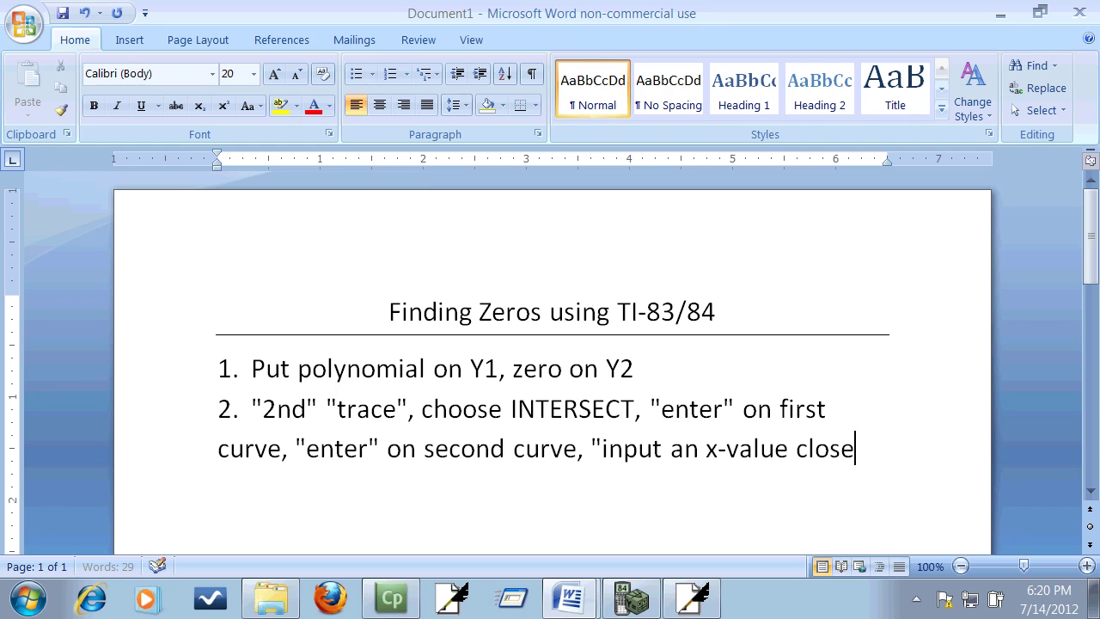
pyautogui.write(' to your answ')
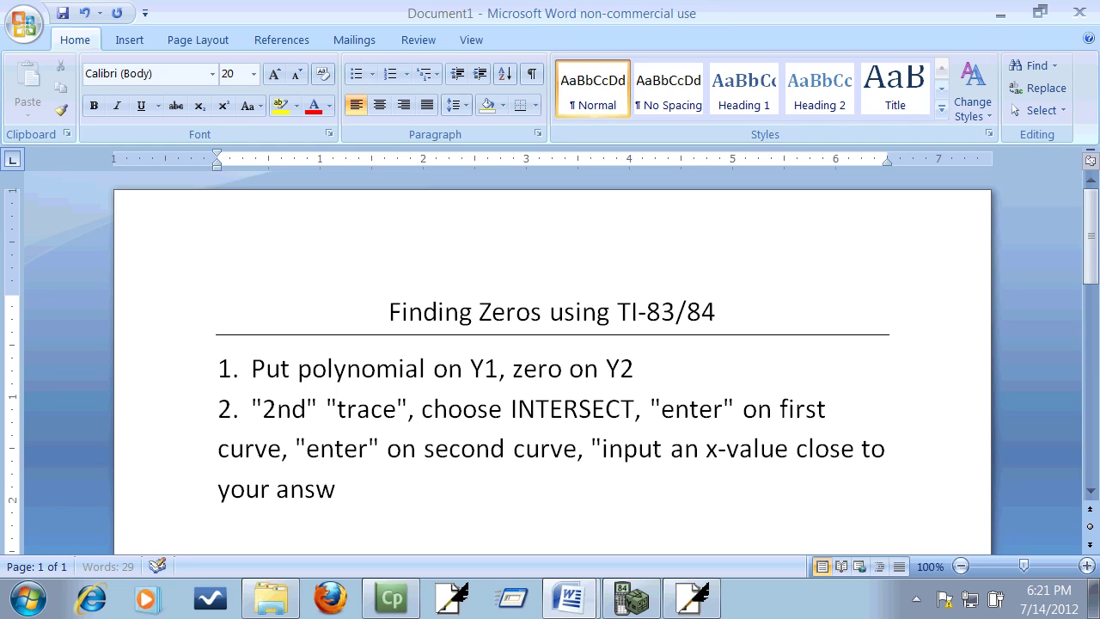
pyautogui.write('er for the guess an')
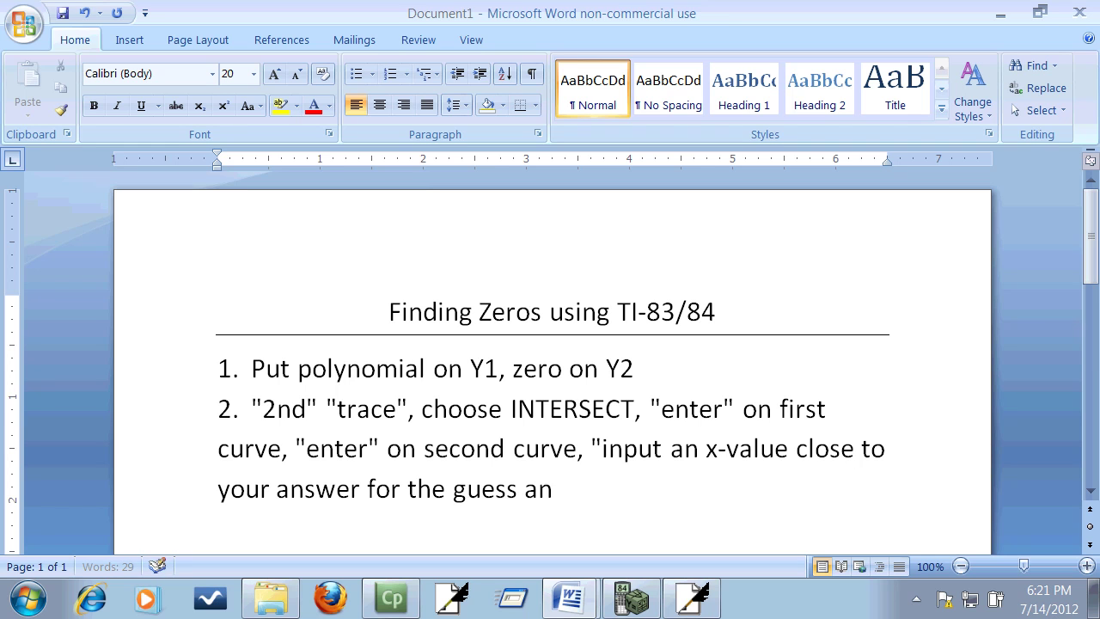
pyautogui.write('d "enter"')
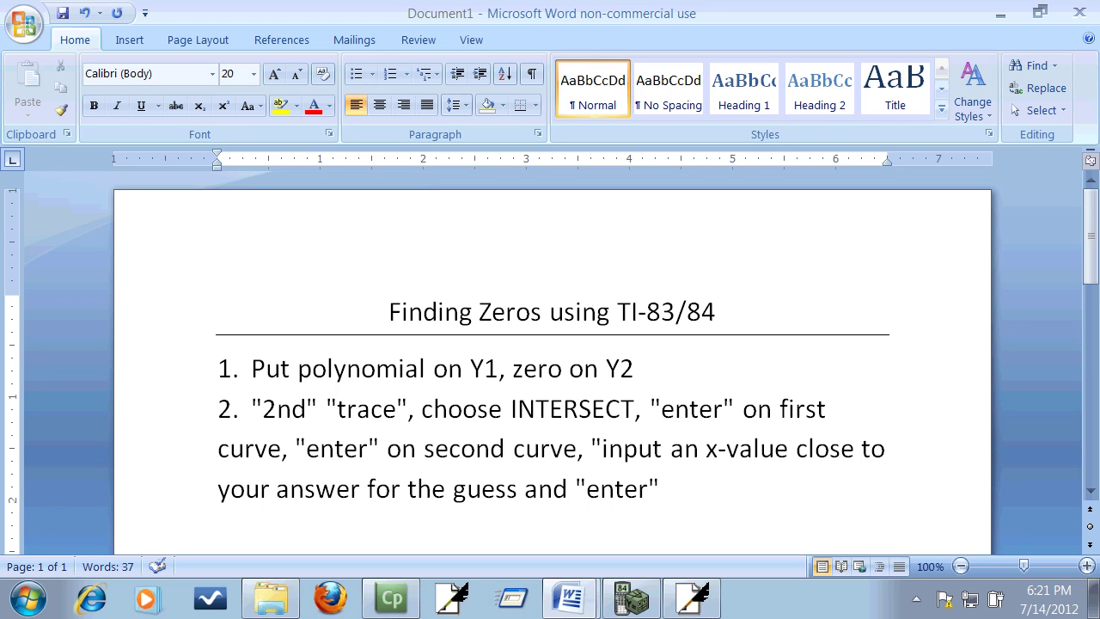
# - Add step 3 for decimal answers: "2nd" "mode", "math" "enter" "enter"
pyautogui.press('Return')
pyautogui.write('3. If decimals,')
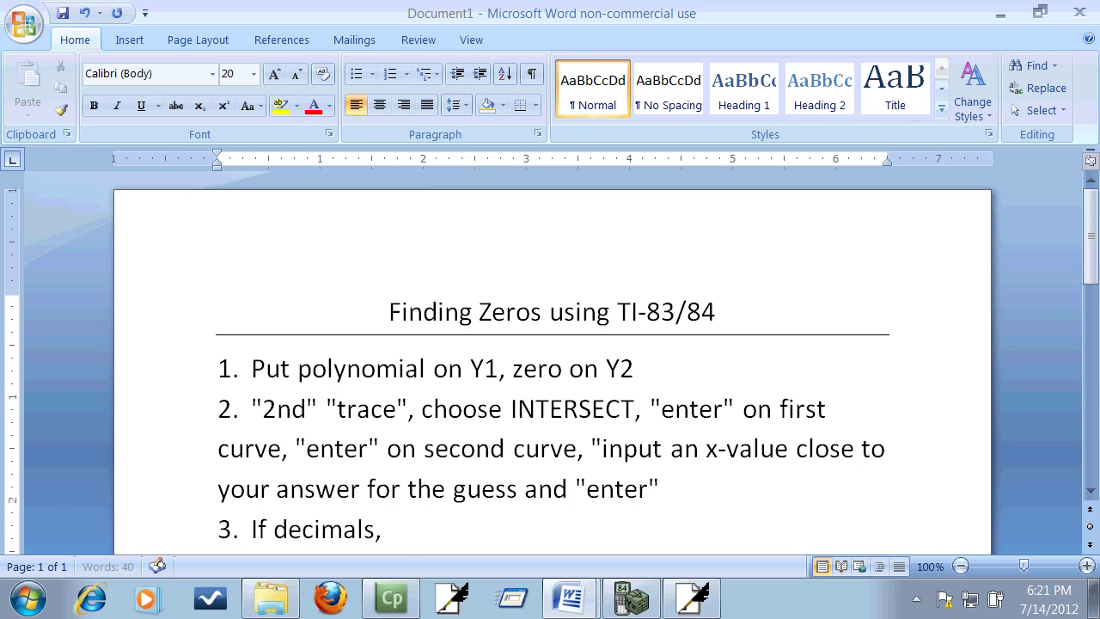
pyautogui.write(' "2nd" "mod')
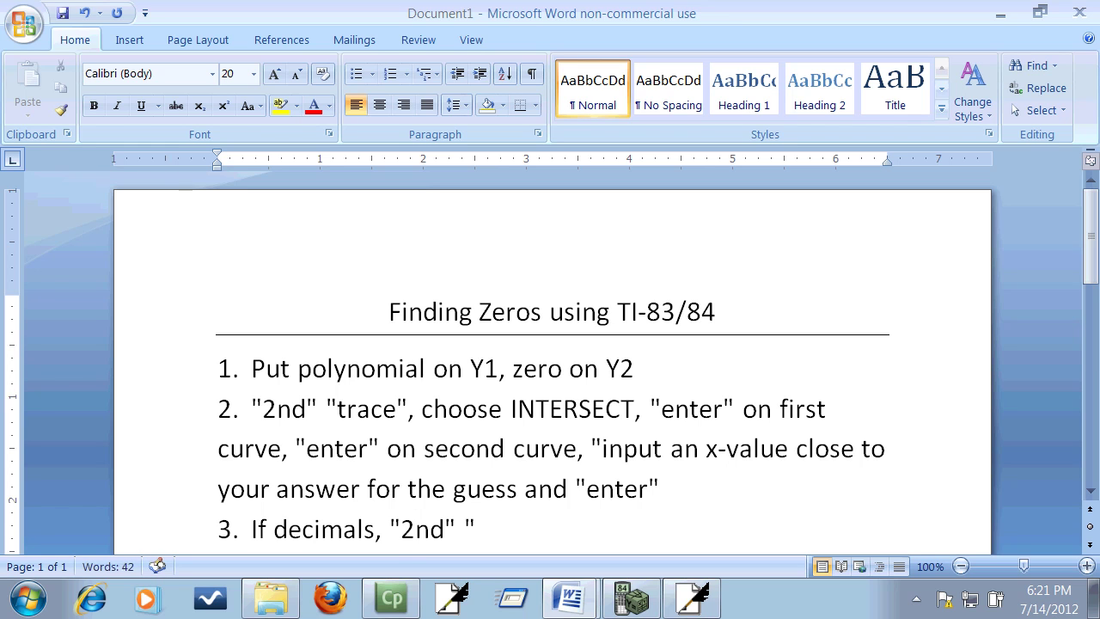
pyautogui.write('e", "')
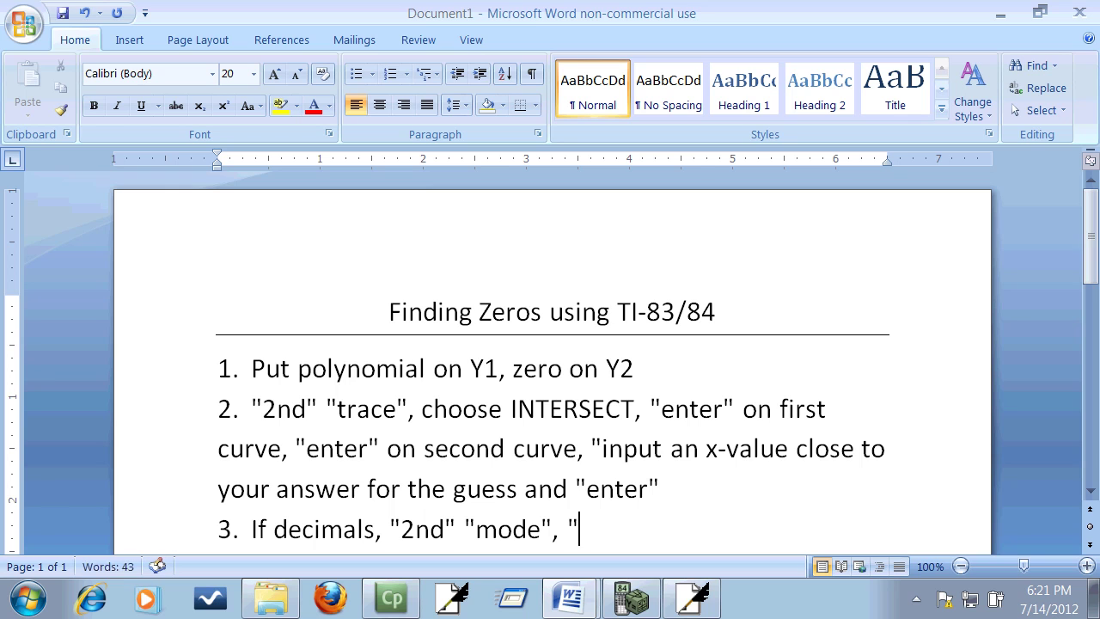
pyautogui.write('math" "enter')
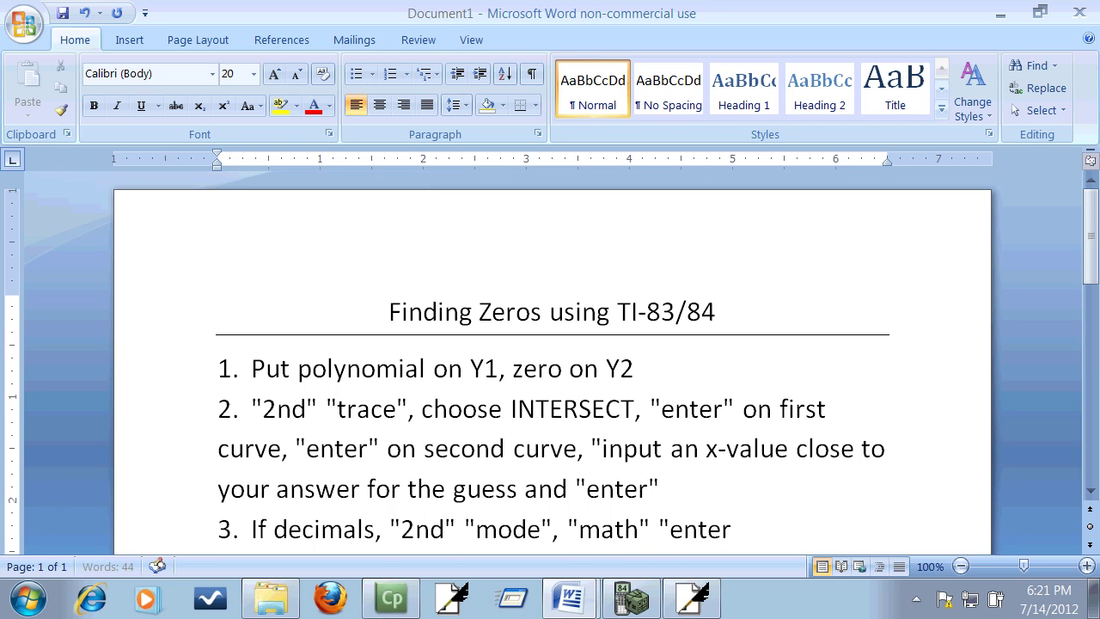
pyautogui.write('" "enmter')
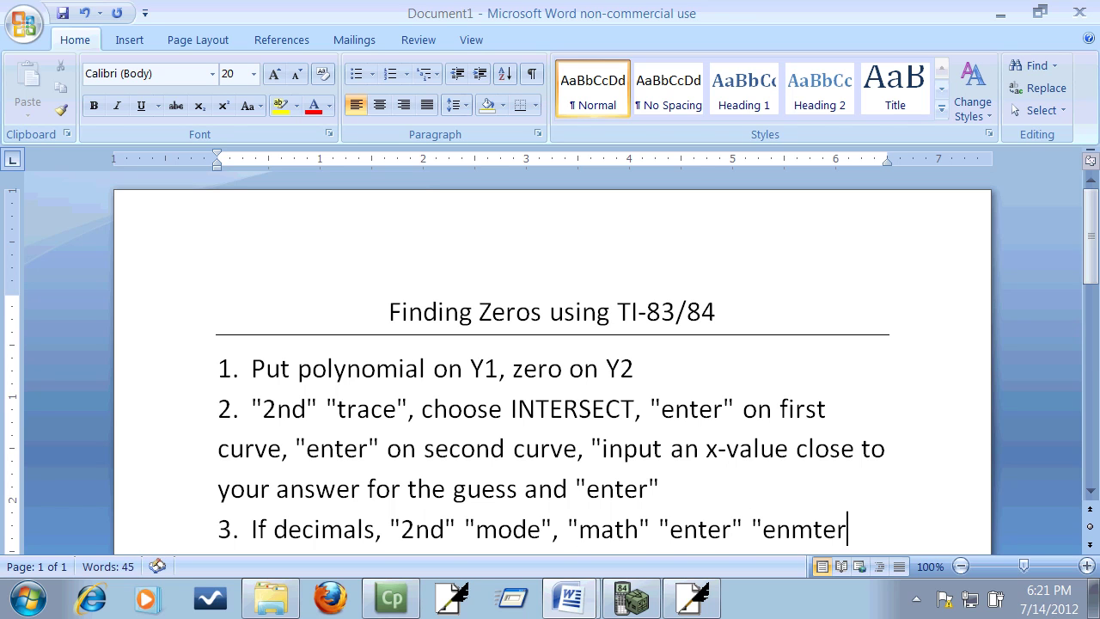
pyautogui.press('BackSpace')
pyautogui.press('BackSpace')
pyautogui.press('BackSpace')
pyautogui.press('BackSpace')
pyautogui.write('ter"')
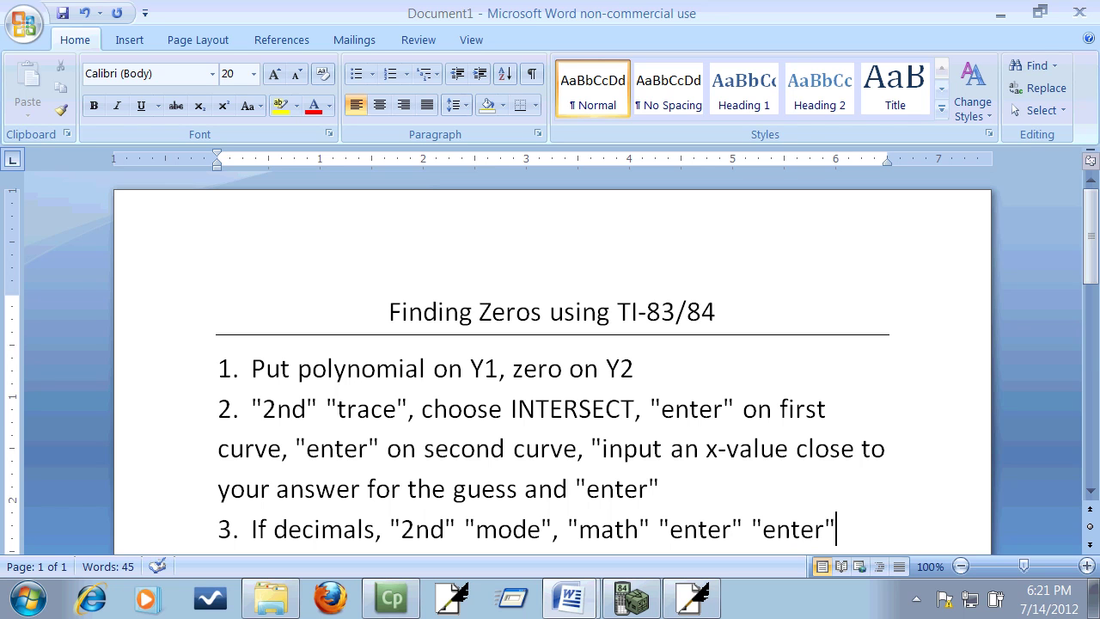
pyautogui.scroll(-1, 344, 312)
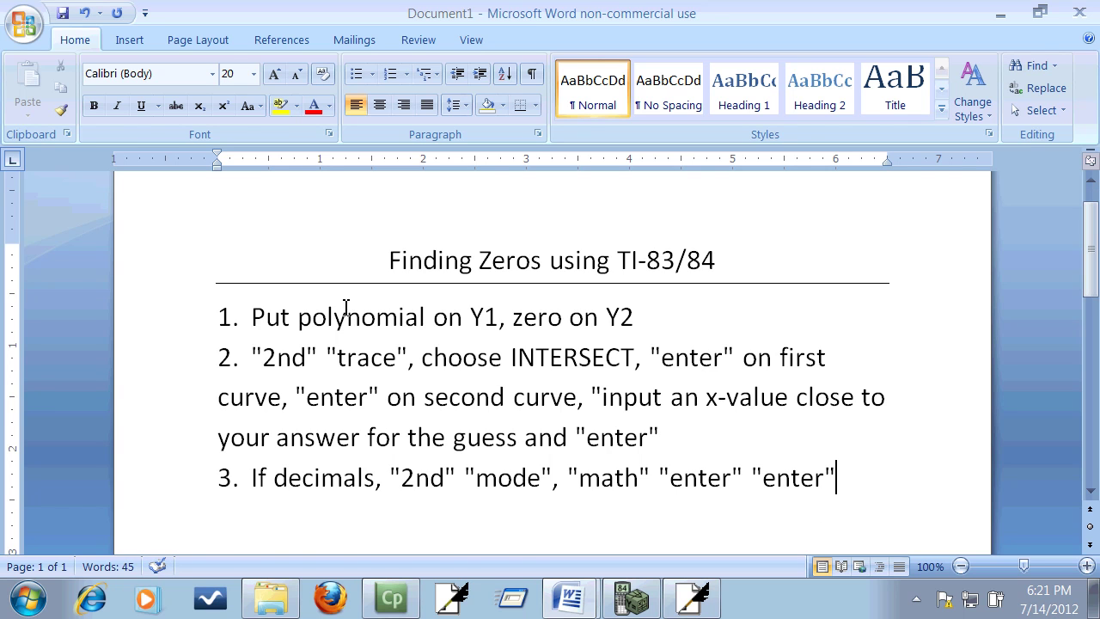
pyautogui.hotkey('alt', 'Tab')
pyautogui.hotkey('alt', 'Tab')
pyautogui.hotkey('alt', 'Tab')
pyautogui.hotkey('alt', 'Tab')
pyautogui.hotkey('alt', 'Tab')
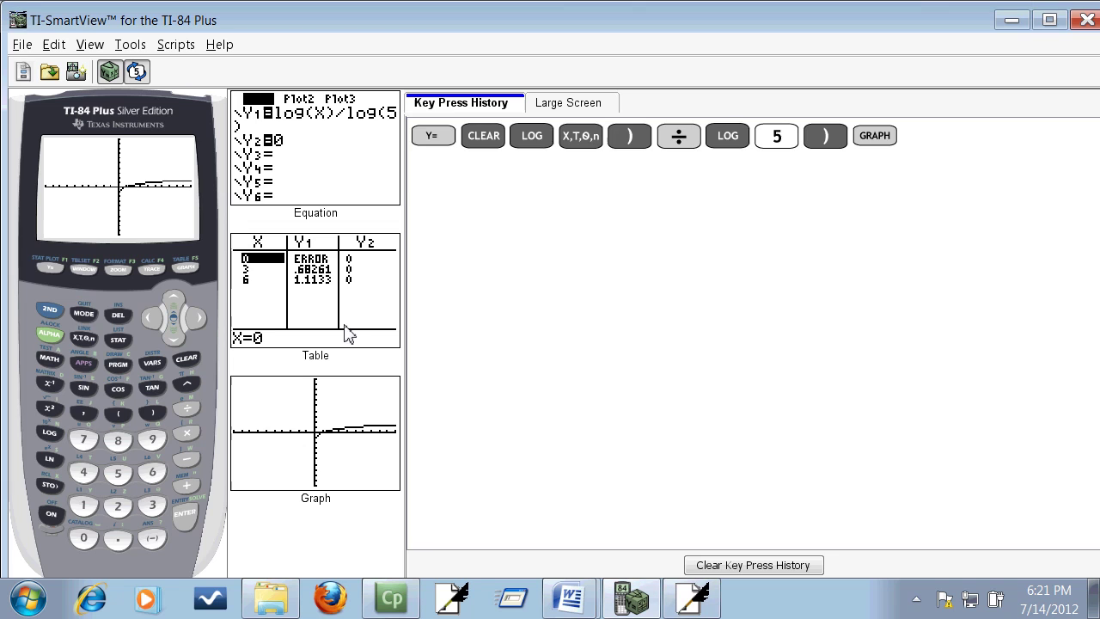
# - Clear the key press history and erase the old log function from Y1
pyautogui.click(703, 565)
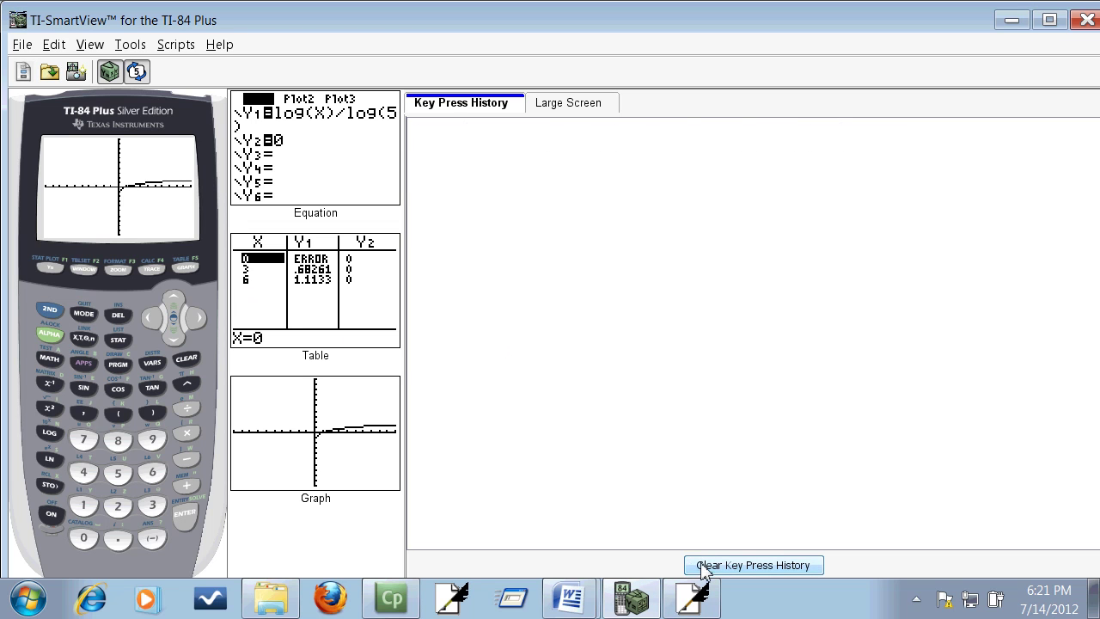
pyautogui.click(52, 268)
pyautogui.click(184, 359)
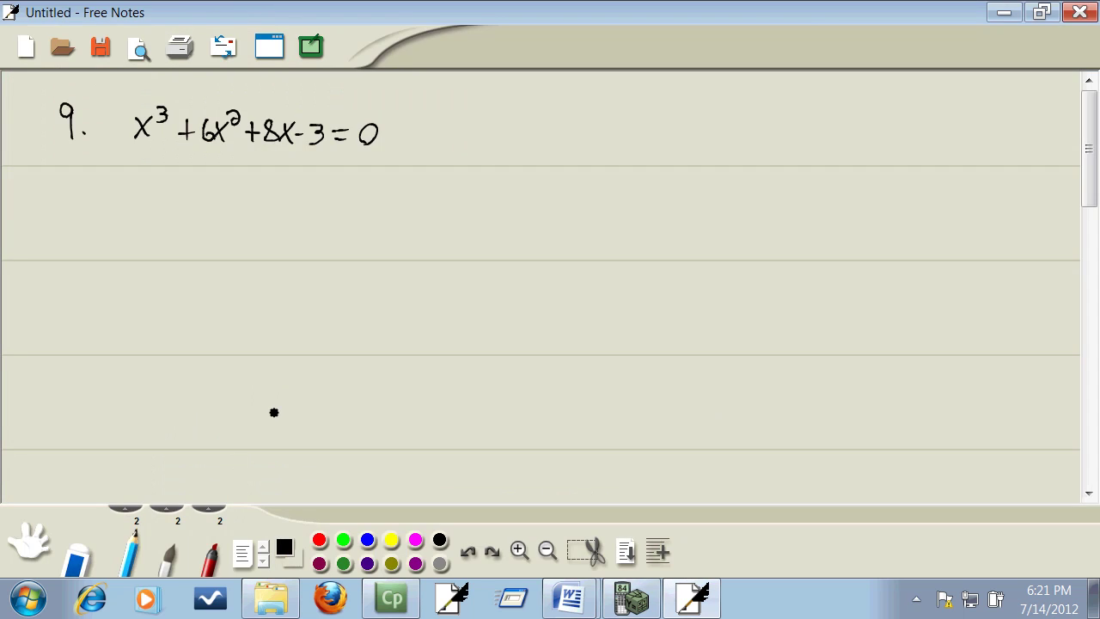
pyautogui.hotkey('alt', 'Tab')
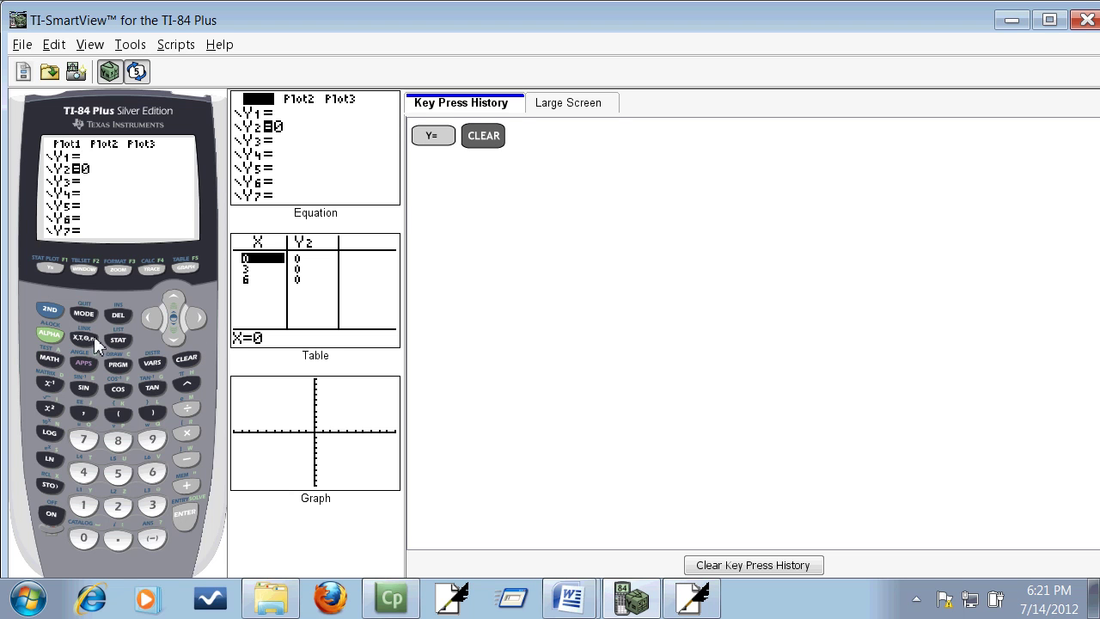
# - Key X^3 and 6X into Y1, then move the cursor back two places
pyautogui.click(86, 339)
pyautogui.click(182, 381)
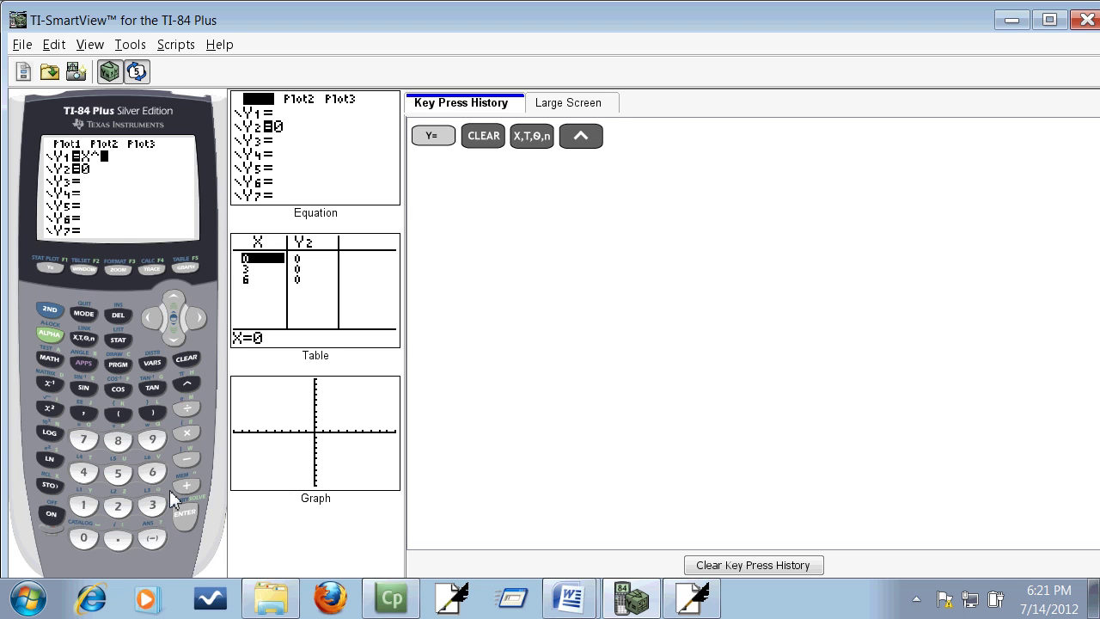
pyautogui.click(143, 509)
pyautogui.hotkey('alt', 'Tab')
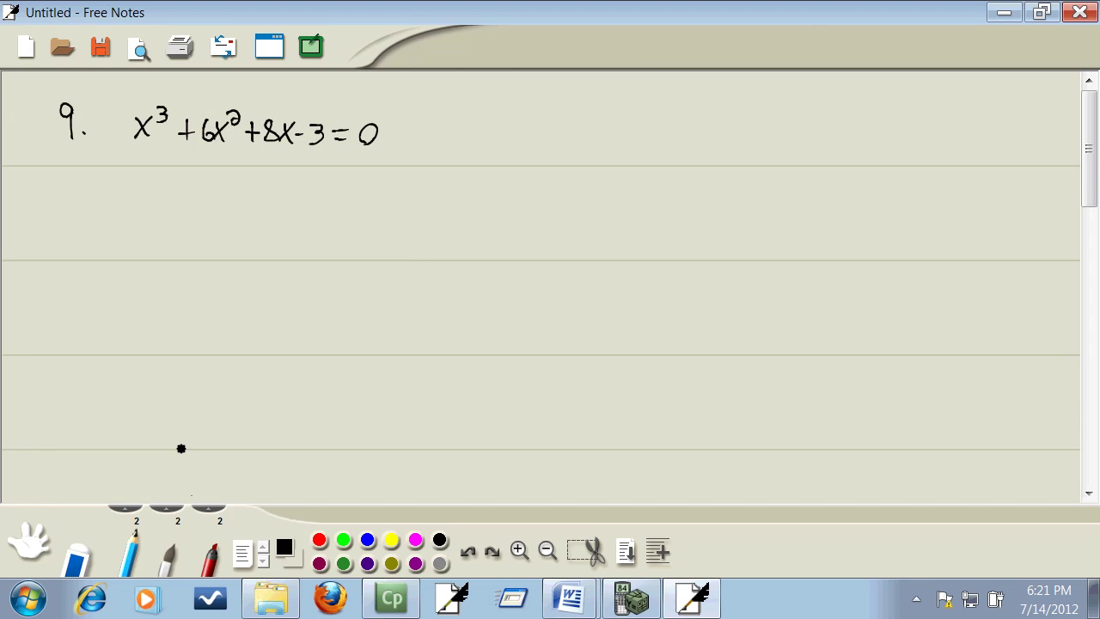
pyautogui.hotkey('alt', 'Tab')
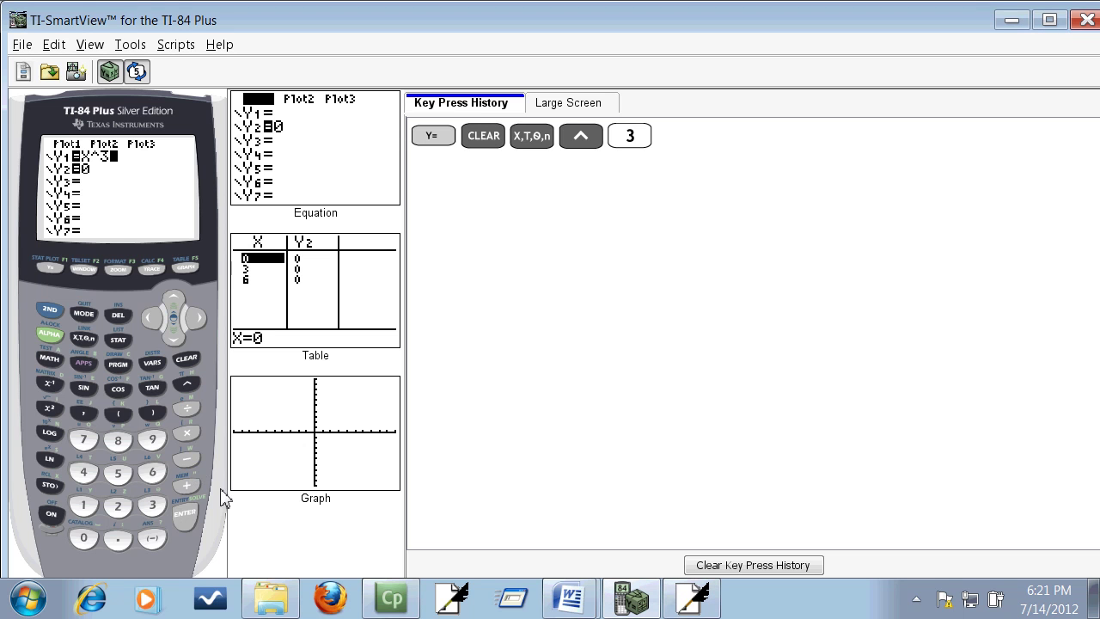
pyautogui.click(152, 471)
pyautogui.click(86, 340)
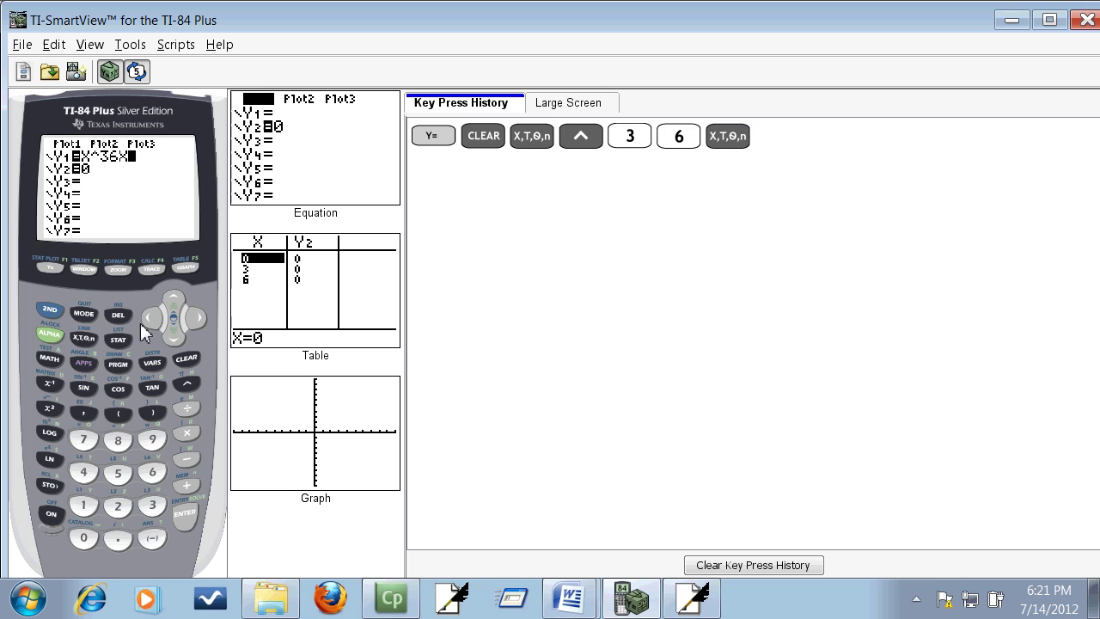
pyautogui.click(151, 319)
pyautogui.click(151, 319)
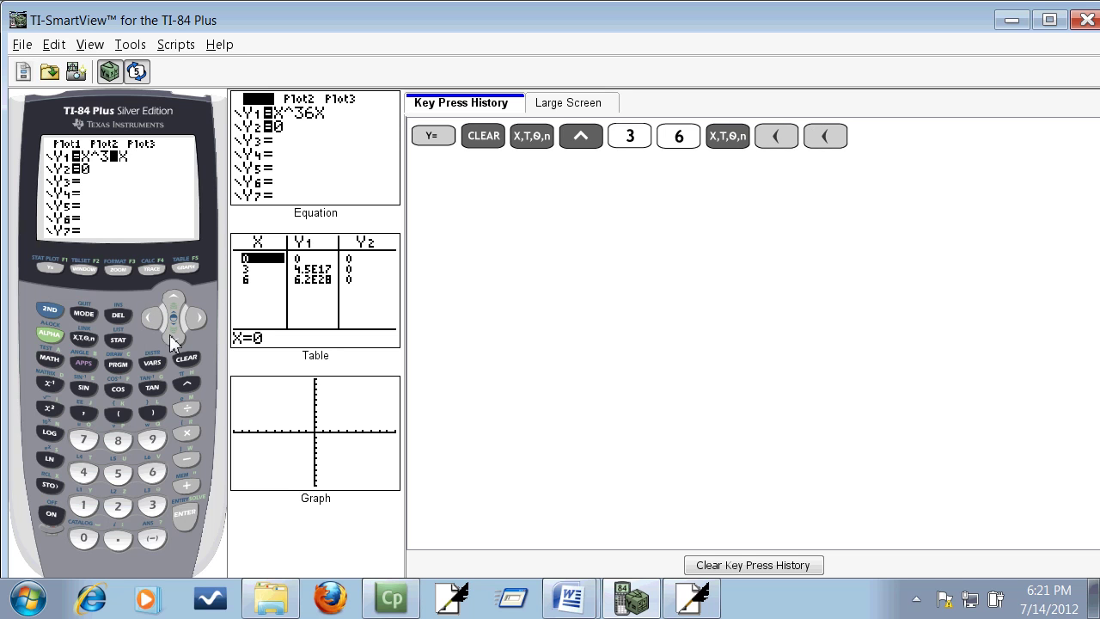
pyautogui.click(710, 565)
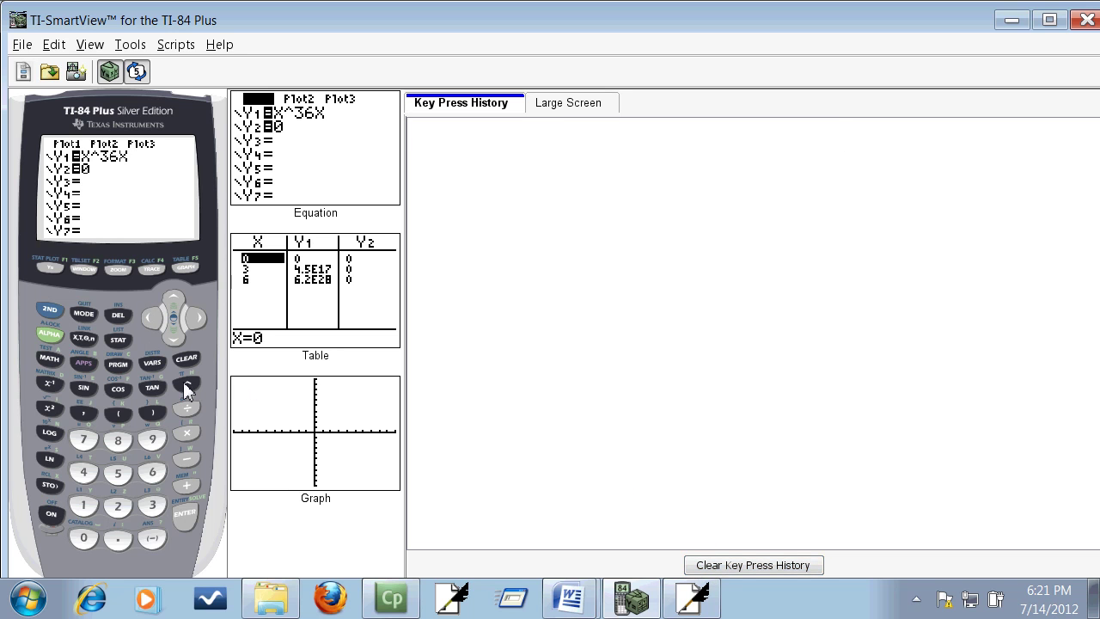
# - Clear Y1 and enter the first terms X^3+6X²
pyautogui.click(51, 267)
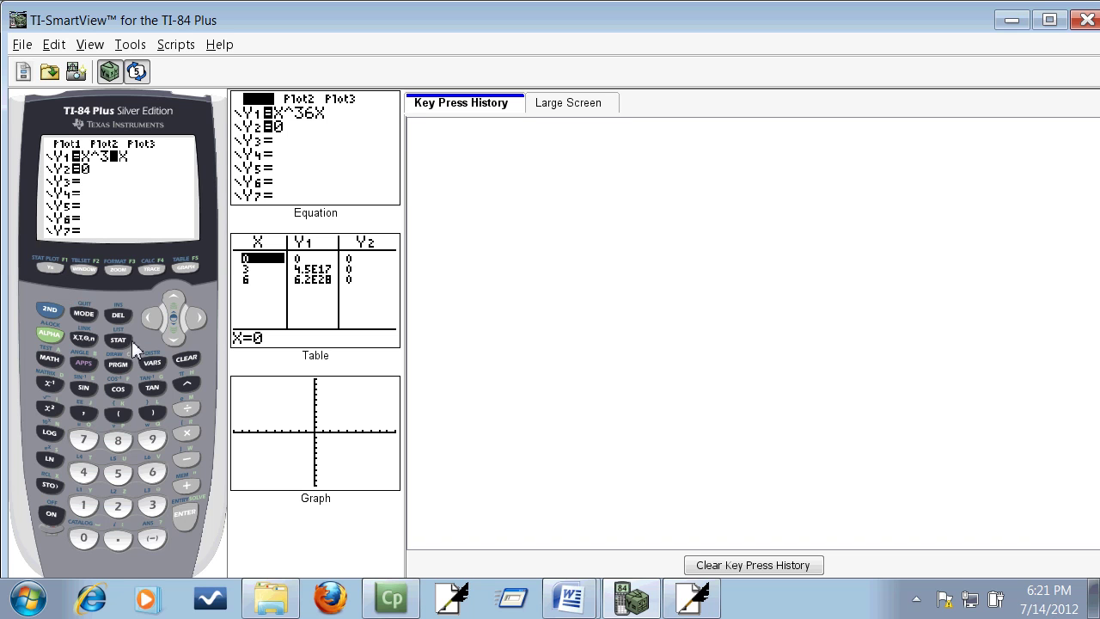
pyautogui.click(180, 355)
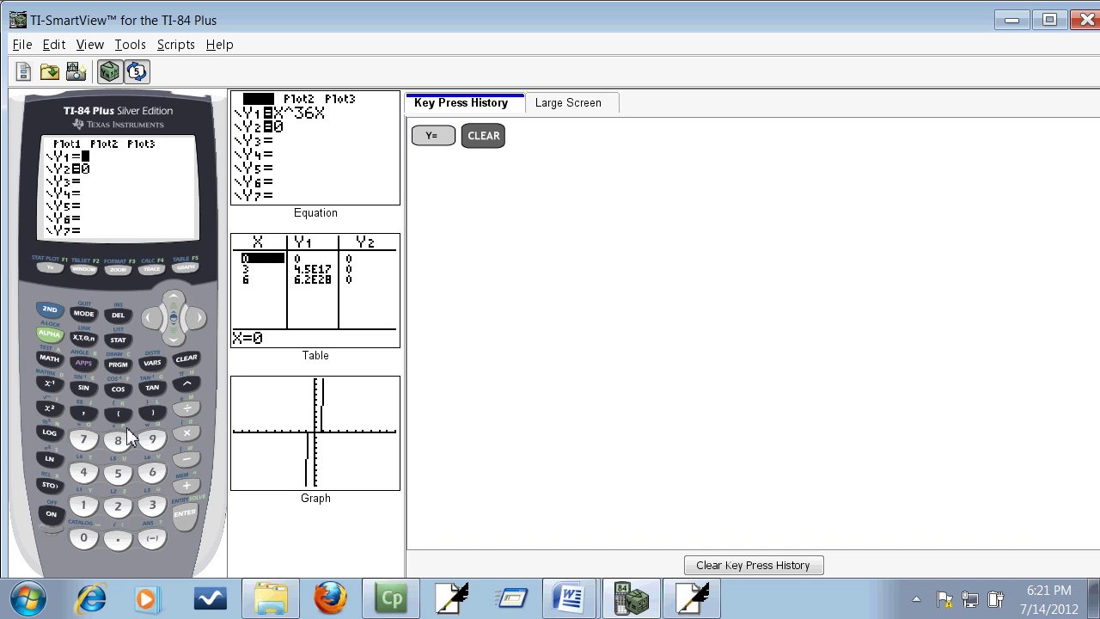
pyautogui.click(80, 339)
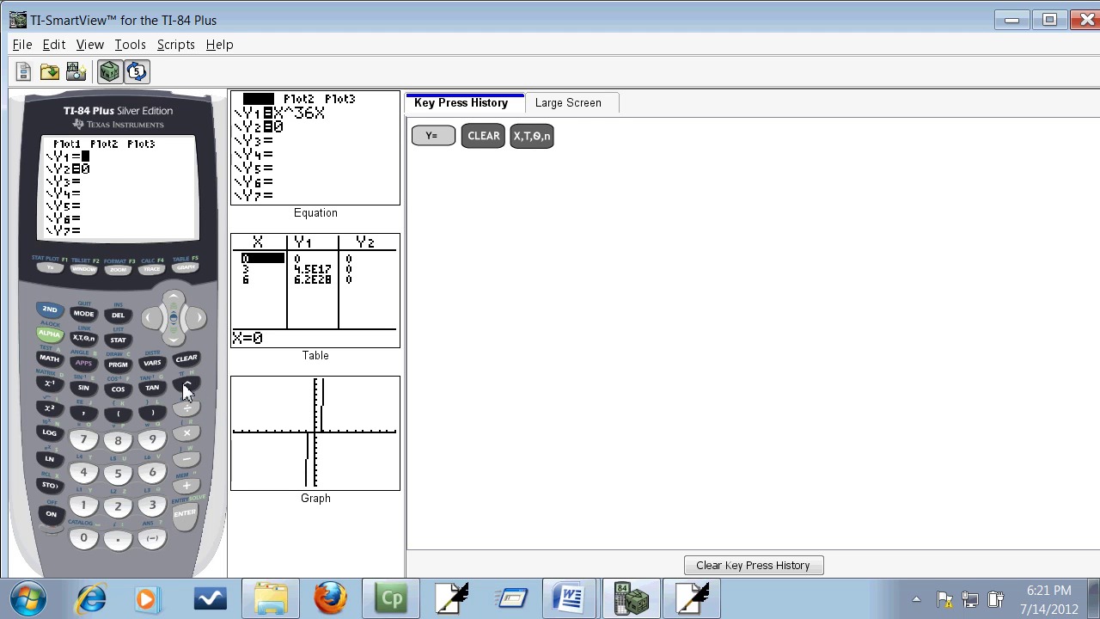
pyautogui.click(182, 382)
pyautogui.click(154, 507)
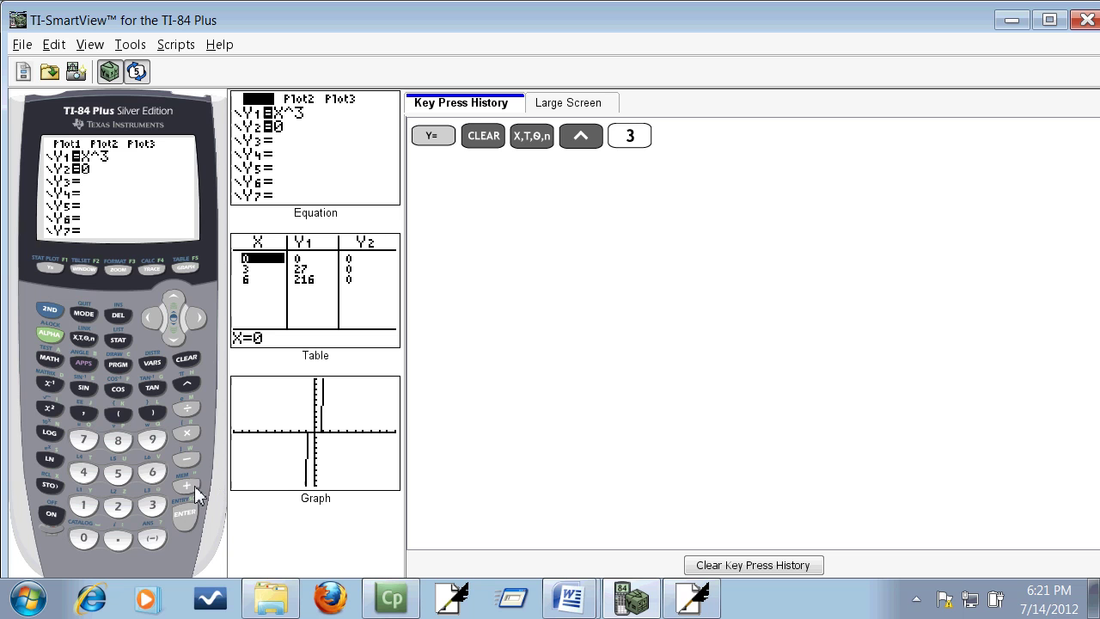
pyautogui.click(186, 486)
pyautogui.click(153, 472)
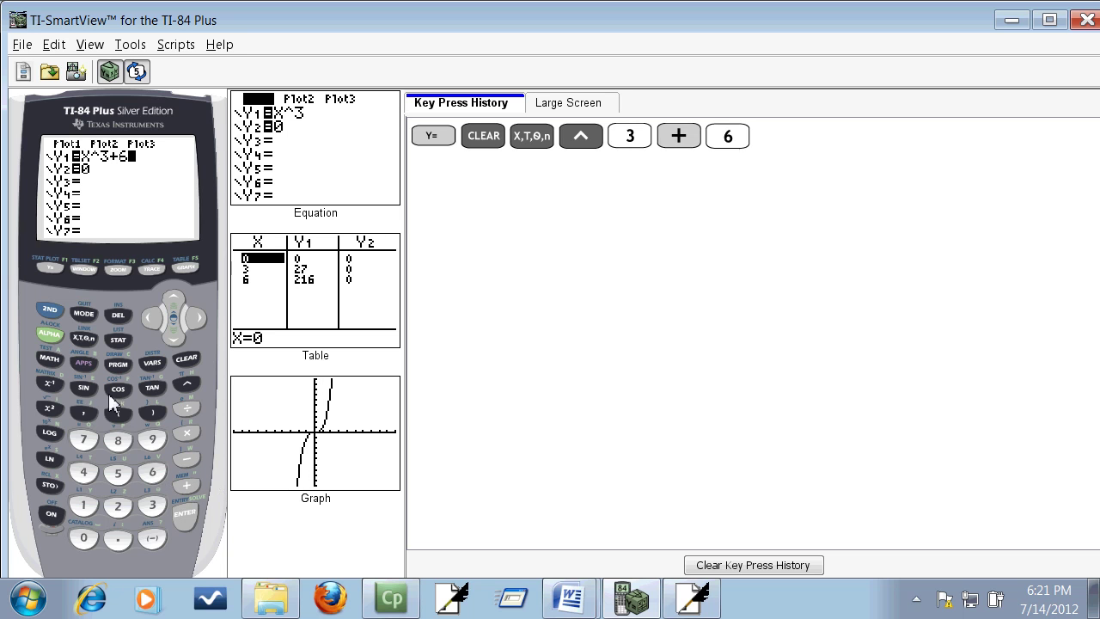
pyautogui.click(86, 337)
pyautogui.click(49, 408)
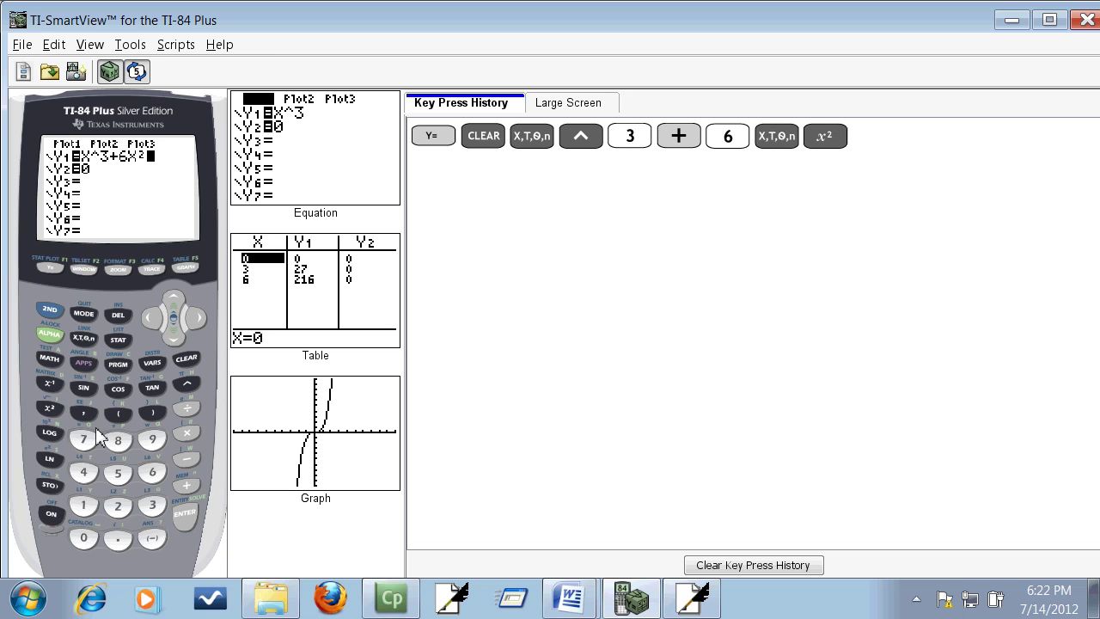
# - Complete Y1 with +8X-3 and set Y2 to 0
pyautogui.hotkey('alt', 'Tab')
pyautogui.hotkey('alt', 'Tab')
pyautogui.click(186, 486)
pyautogui.click(118, 445)
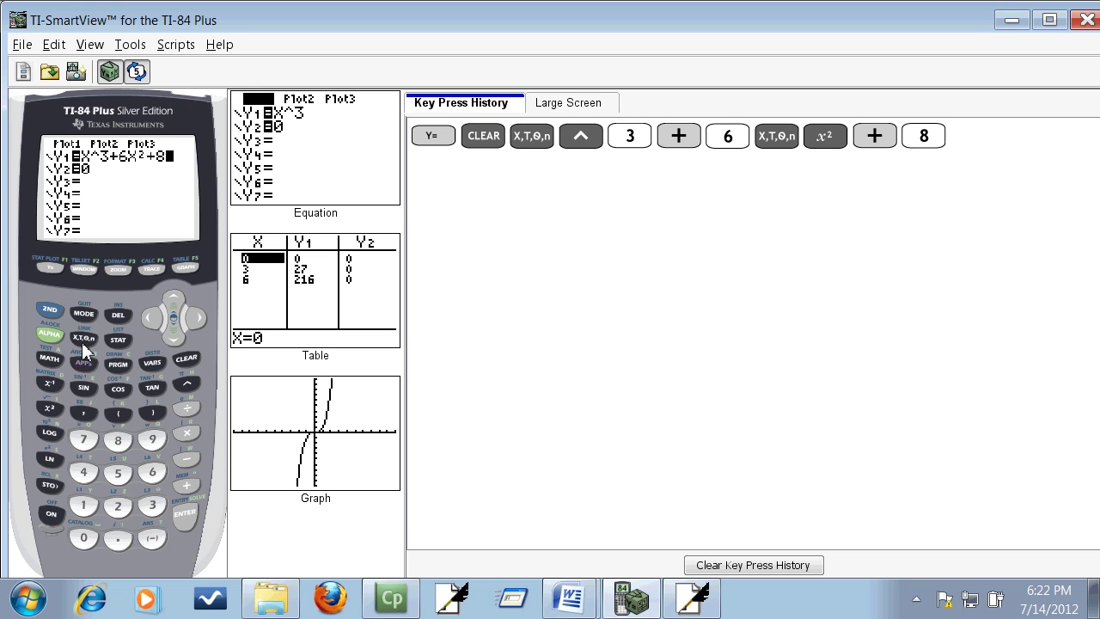
pyautogui.click(88, 340)
pyautogui.hotkey('alt', 'Tab')
pyautogui.hotkey('alt', 'Tab')
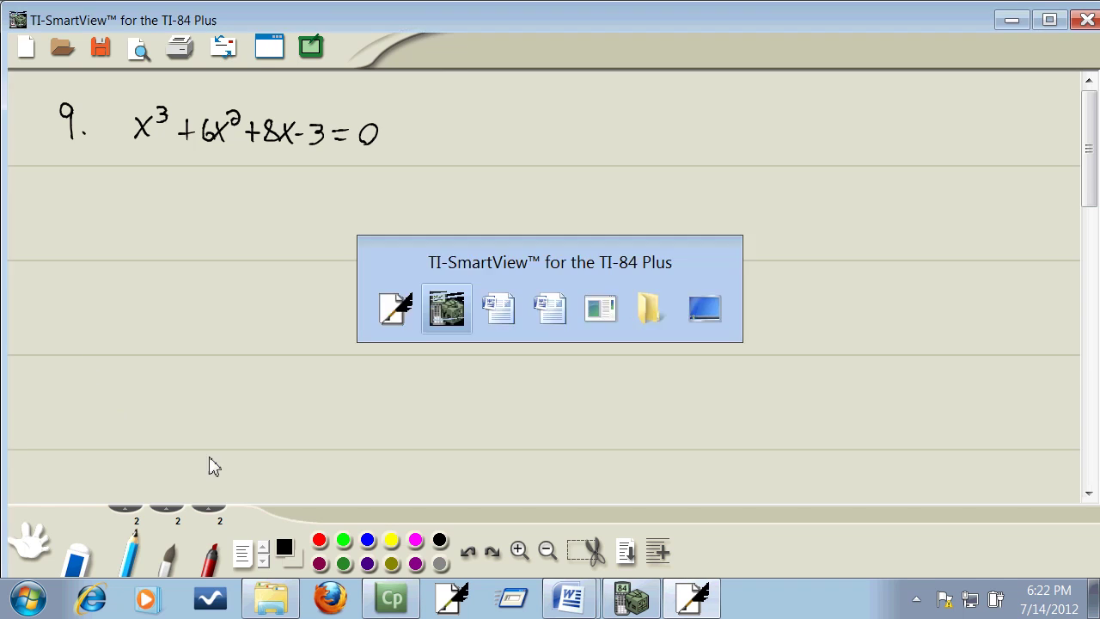
pyautogui.click(187, 459)
pyautogui.click(152, 505)
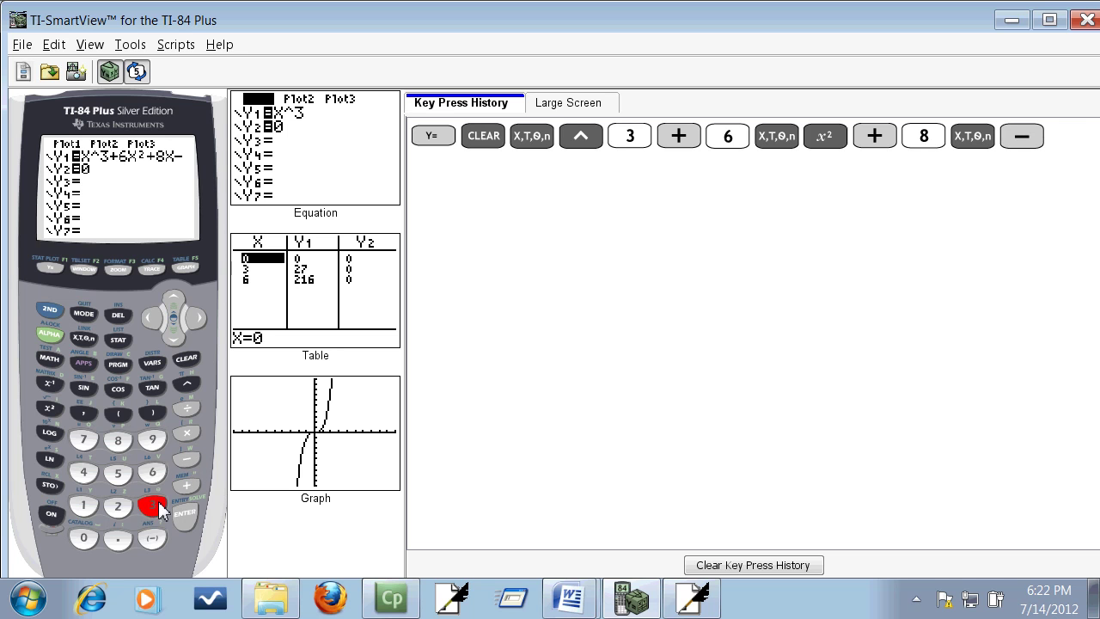
pyautogui.click(171, 341)
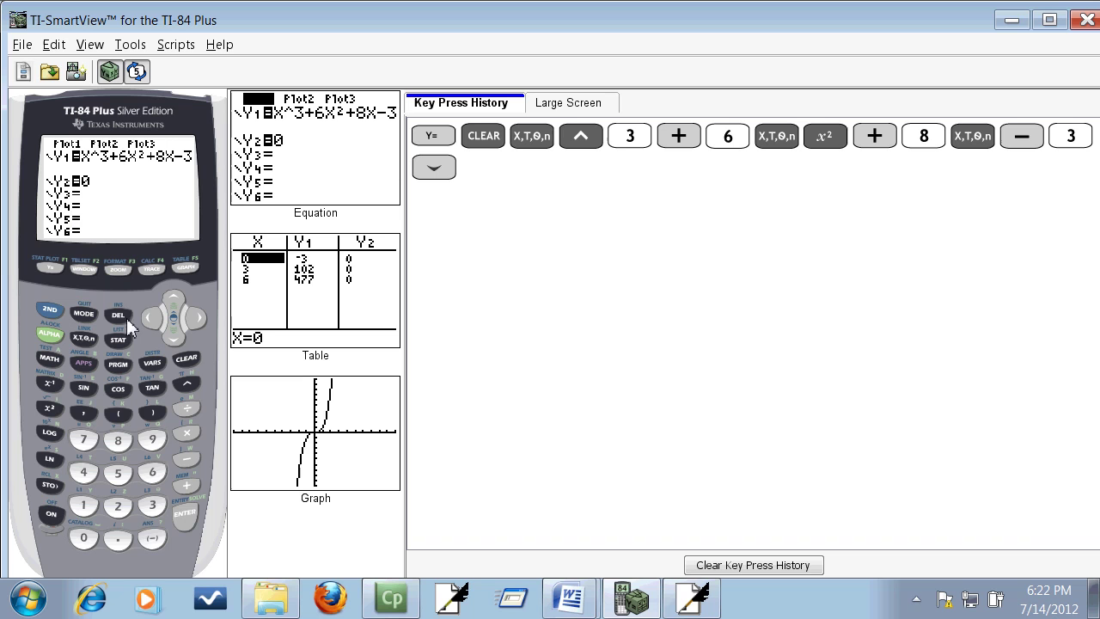
pyautogui.click(190, 358)
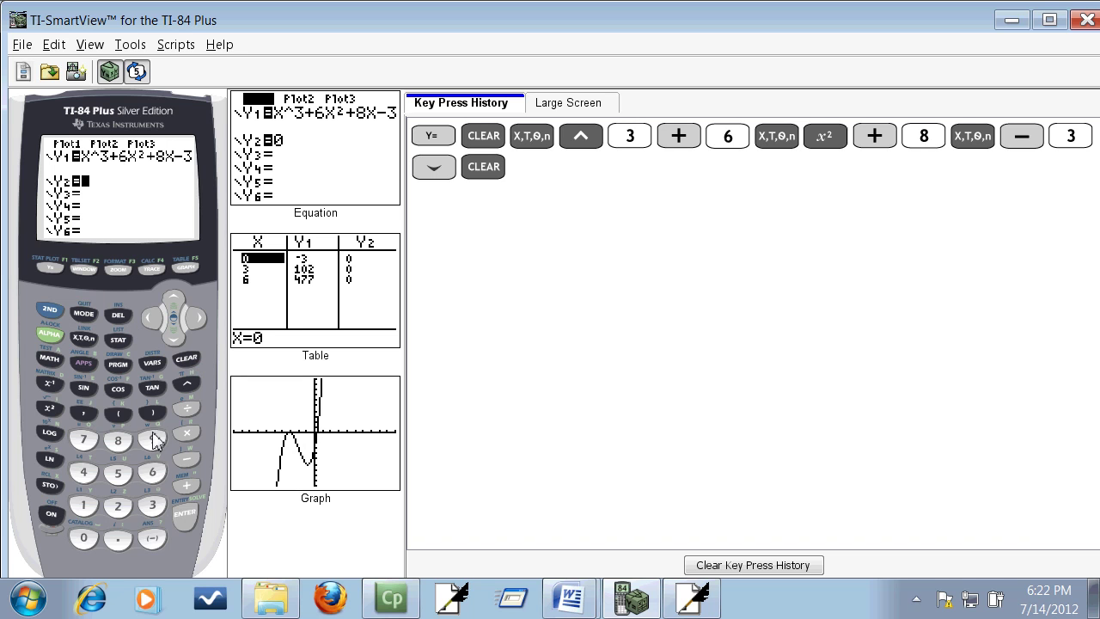
pyautogui.click(90, 532)
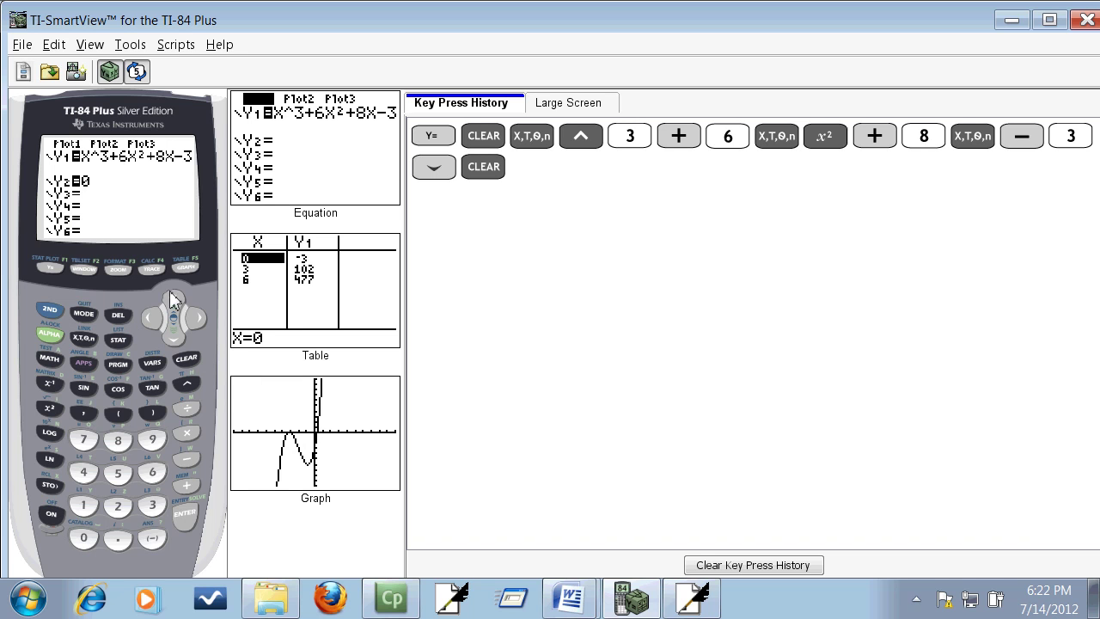
pyautogui.hotkey('alt', 'Tab')
pyautogui.hotkey('alt', 'Tab')
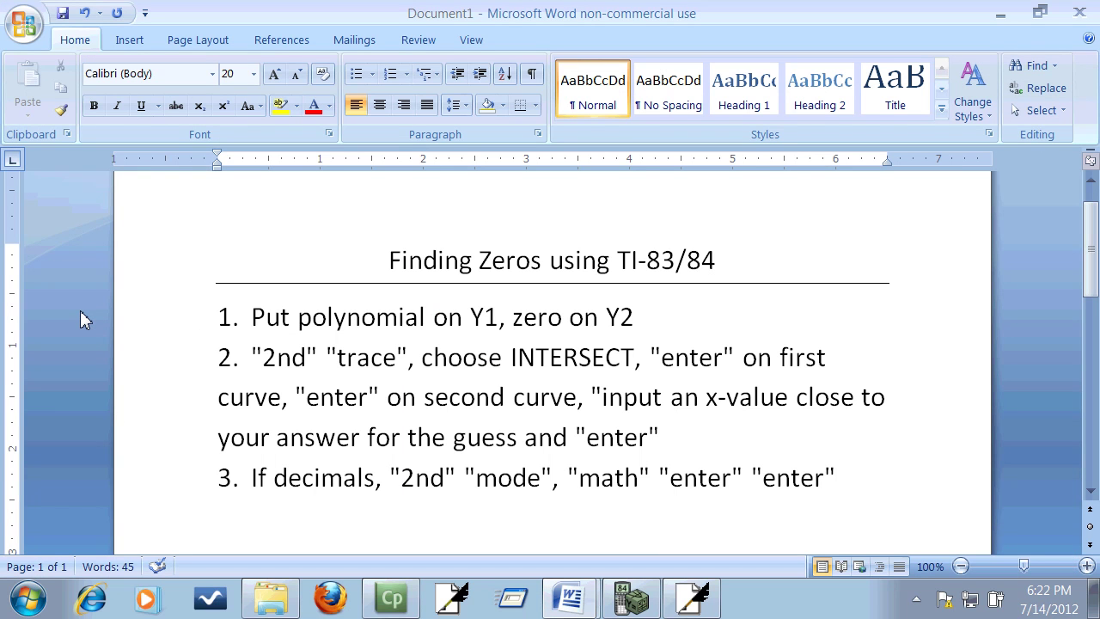
# - Run intersect on Y1 and Y2 with guess -3, finding the zero at X = -3
pyautogui.hotkey('alt', 'Tab')
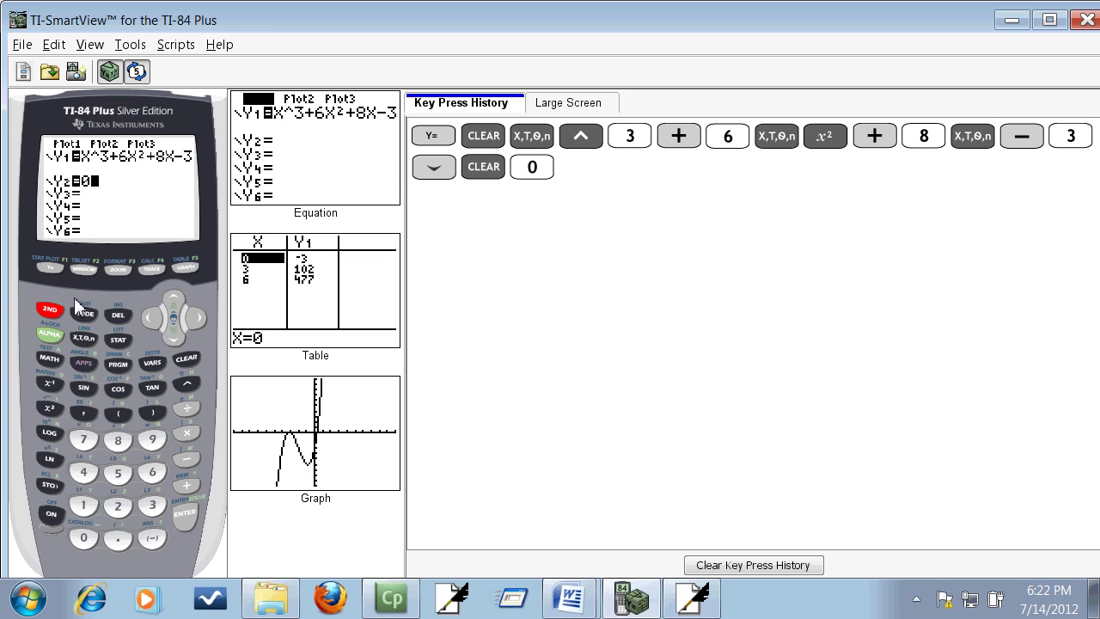
pyautogui.click(50, 309)
pyautogui.click(149, 268)
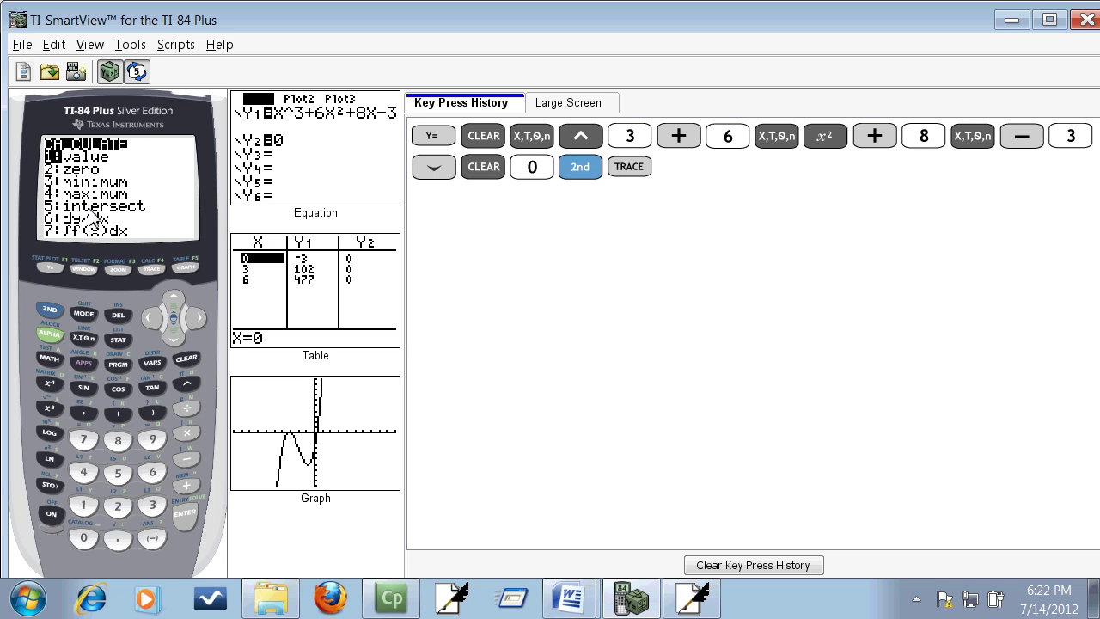
pyautogui.click(119, 473)
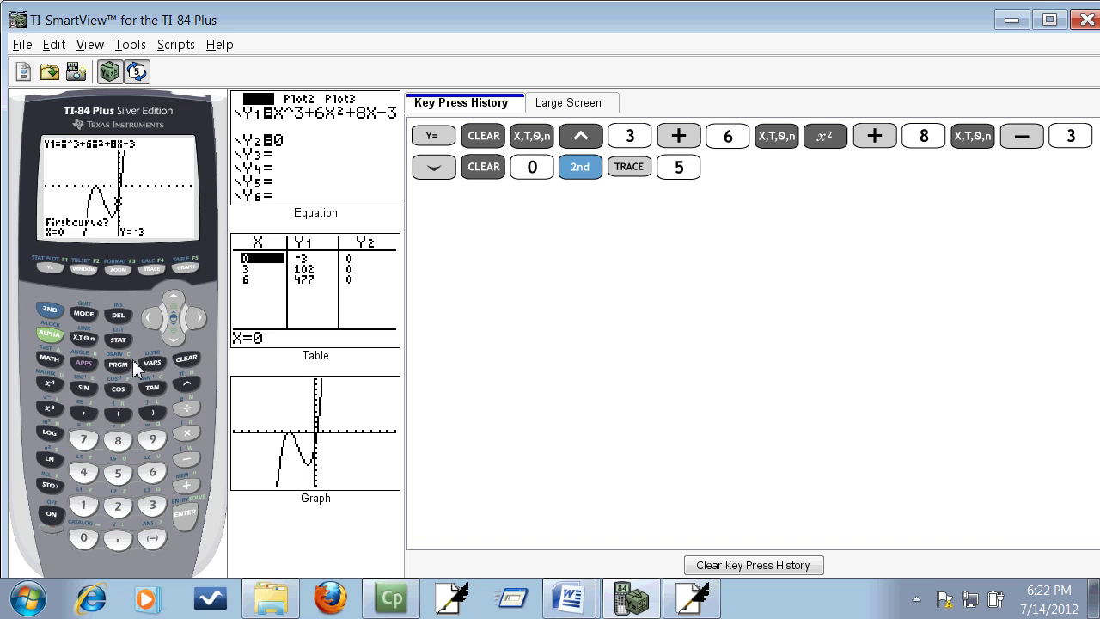
pyautogui.click(184, 516)
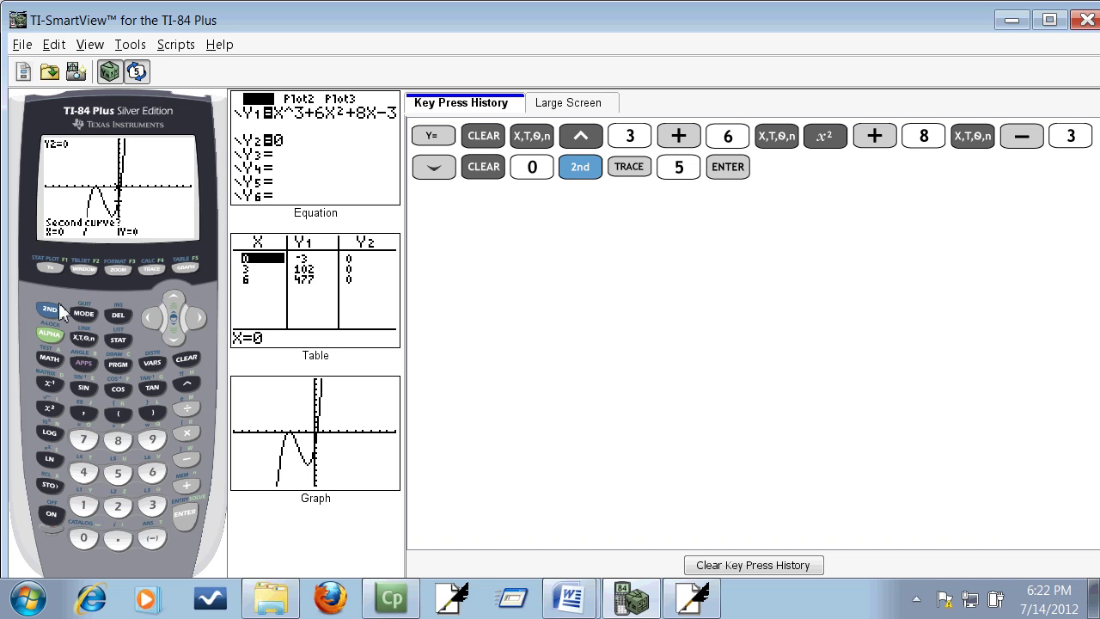
pyautogui.click(189, 513)
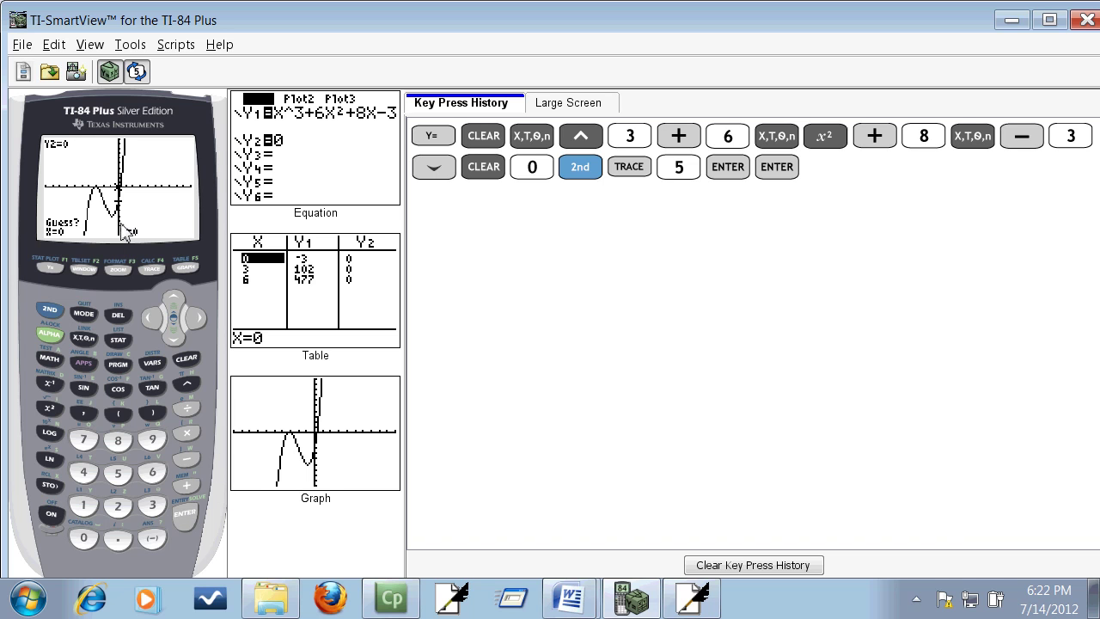
pyautogui.click(154, 539)
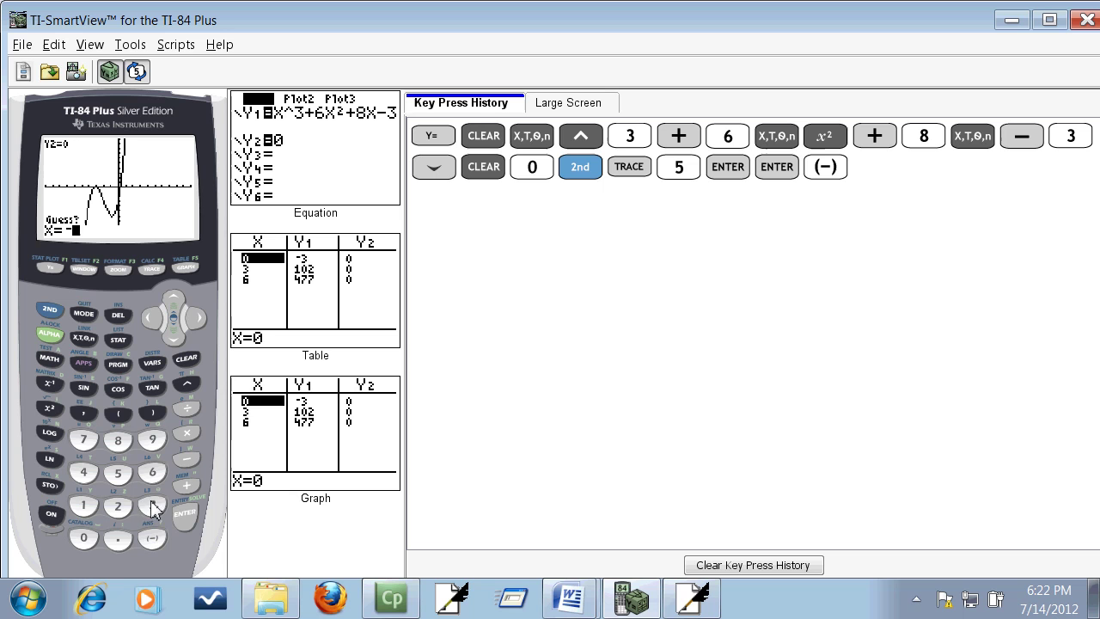
pyautogui.click(152, 505)
pyautogui.click(180, 518)
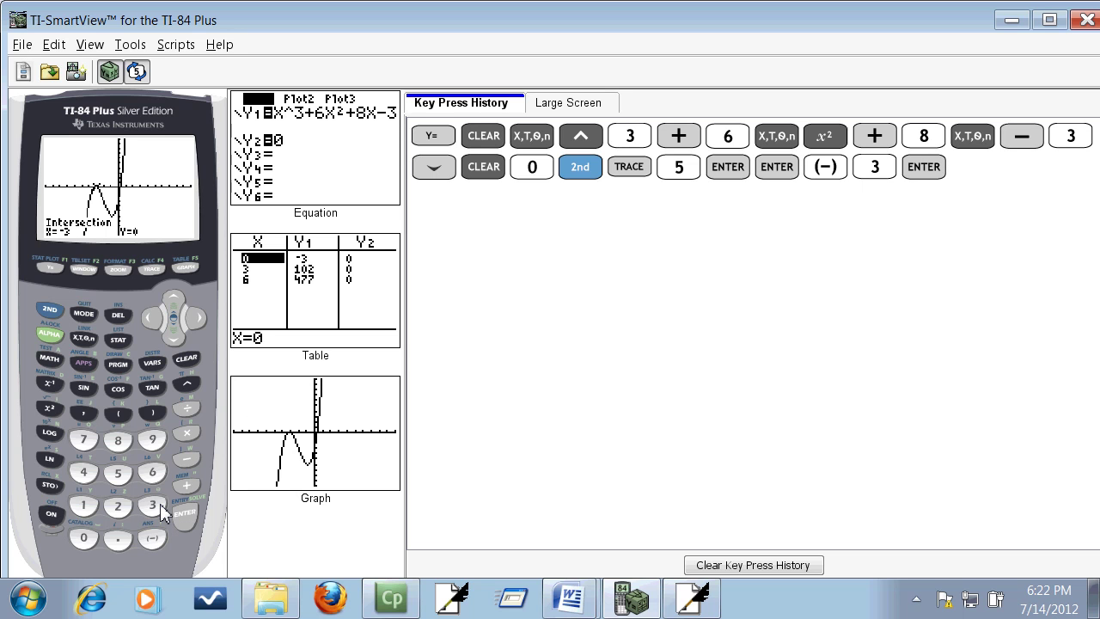
pyautogui.hotkey('alt', 'Tab')
pyautogui.hotkey('alt', 'Tab')
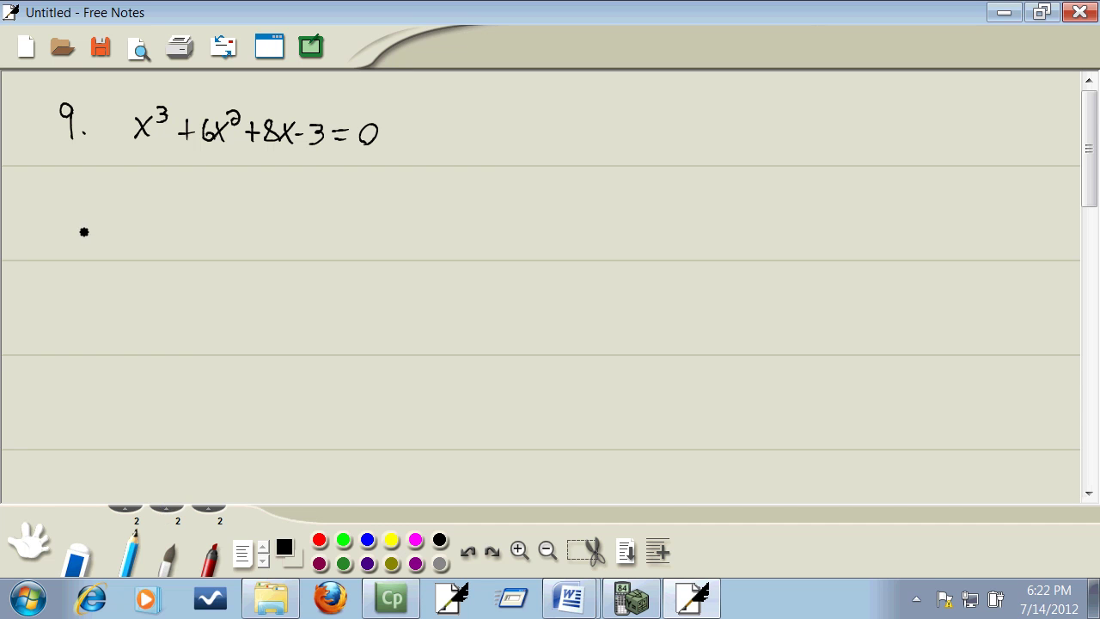
# - Write x = -3 in the notes, then run intersect with guess 1, giving X ≈ .30277564
pyautogui.moveTo(38, 180)
pyautogui.mouseDown()
pyautogui.moveTo(74, 191)
pyautogui.moveTo(98, 174)
pyautogui.moveTo(97, 195)
pyautogui.mouseUp()
pyautogui.hotkey('alt', 'Tab')
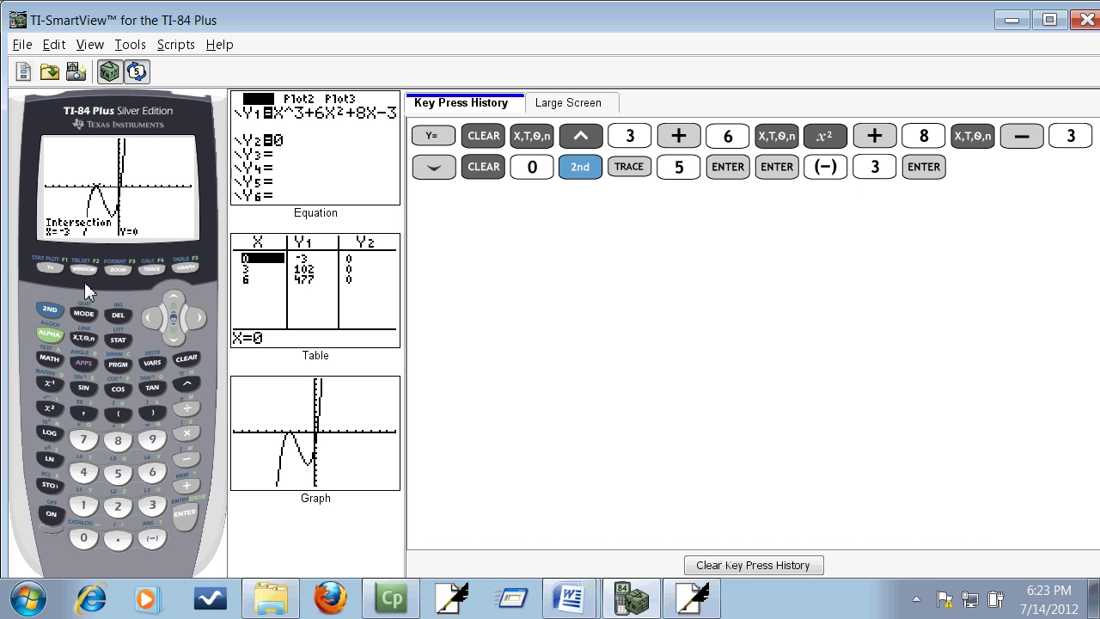
pyautogui.click(49, 311)
pyautogui.click(149, 268)
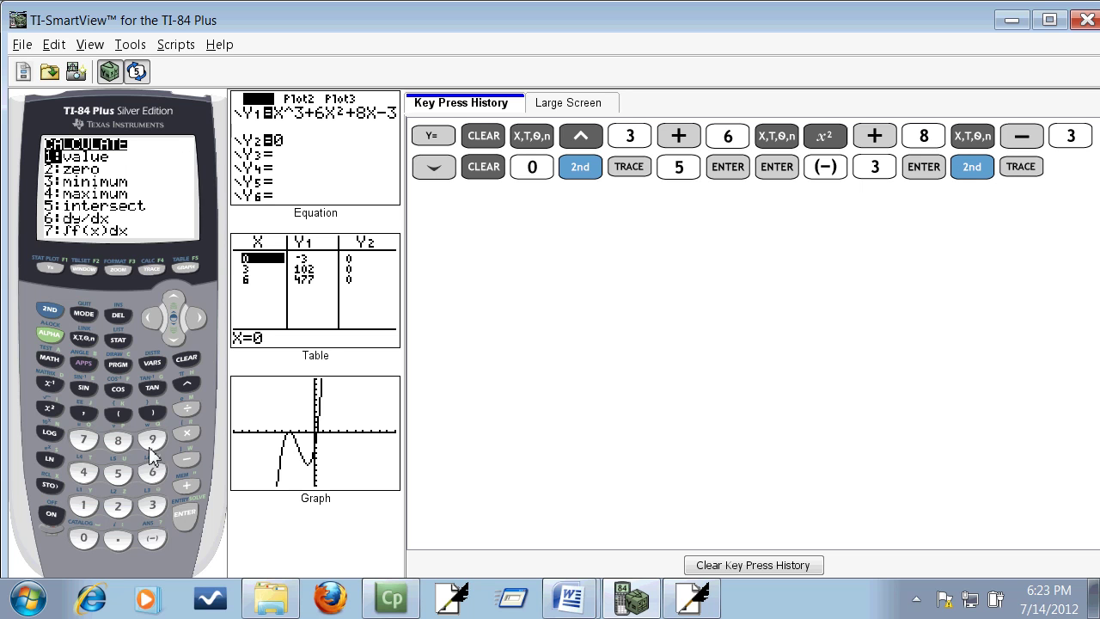
pyautogui.click(127, 473)
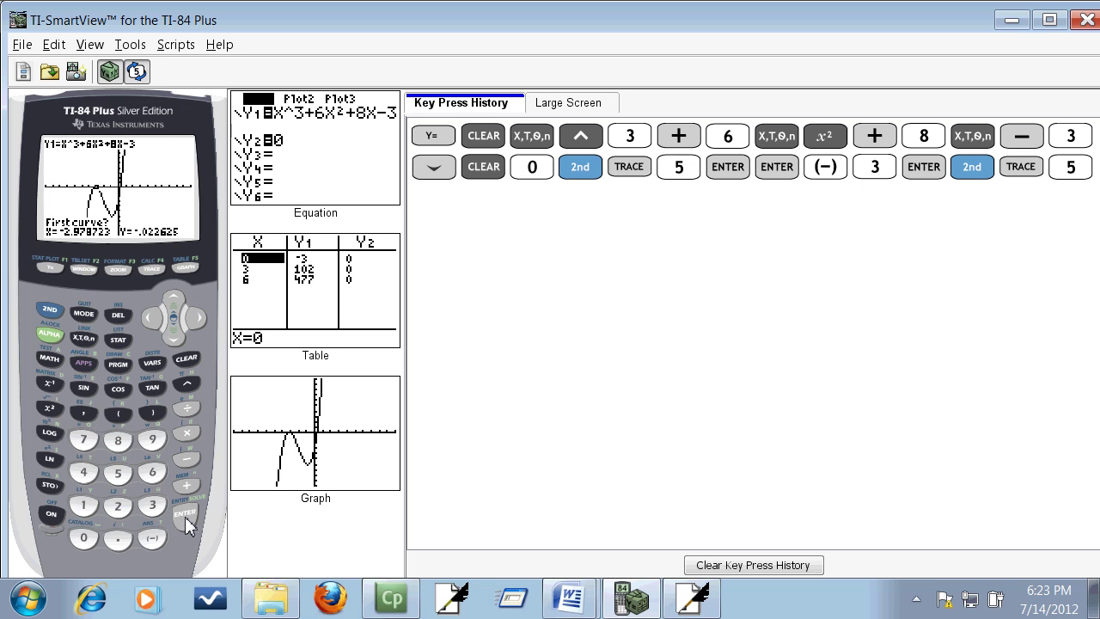
pyautogui.click(184, 516)
pyautogui.click(185, 516)
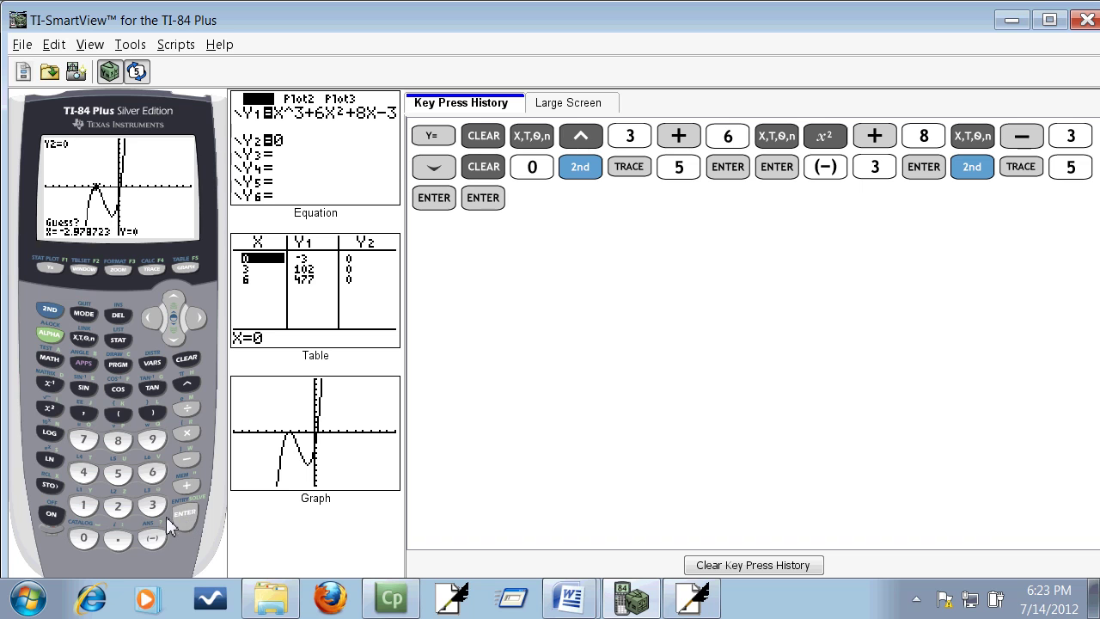
pyautogui.click(83, 508)
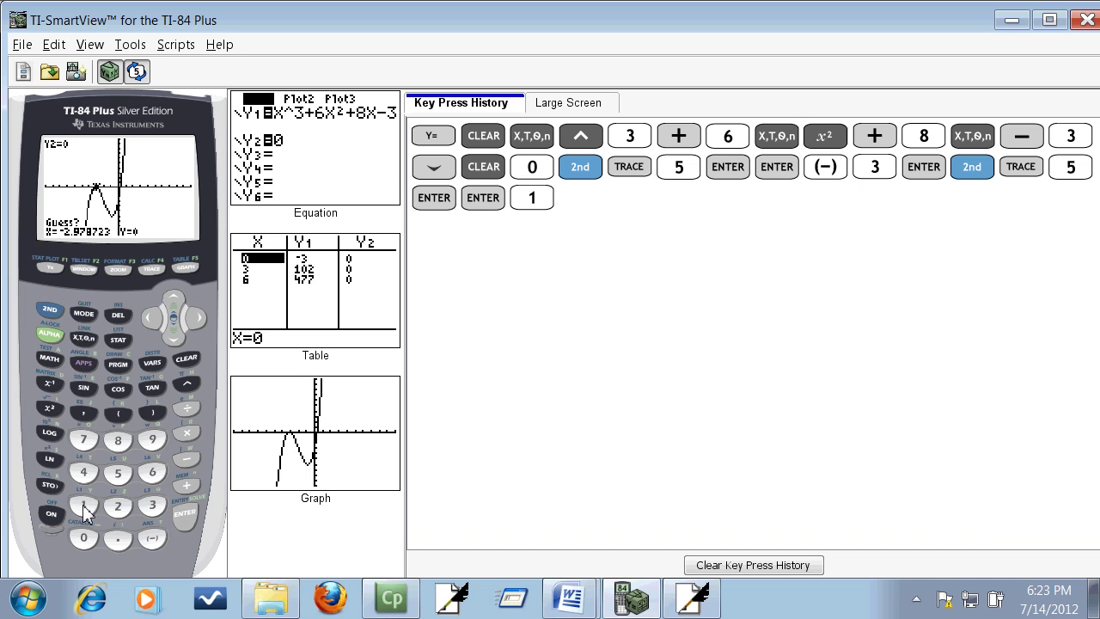
pyautogui.click(183, 525)
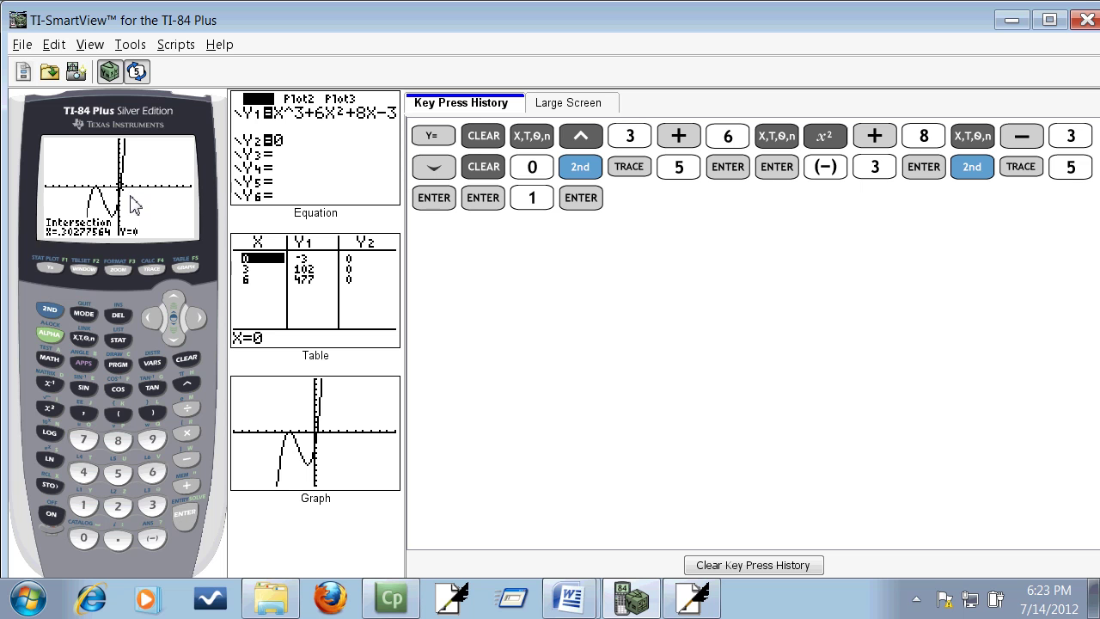
# - Quit to the home screen and convert the previous answer to a fraction with ▶Frac
pyautogui.hotkey('alt', 'Tab')
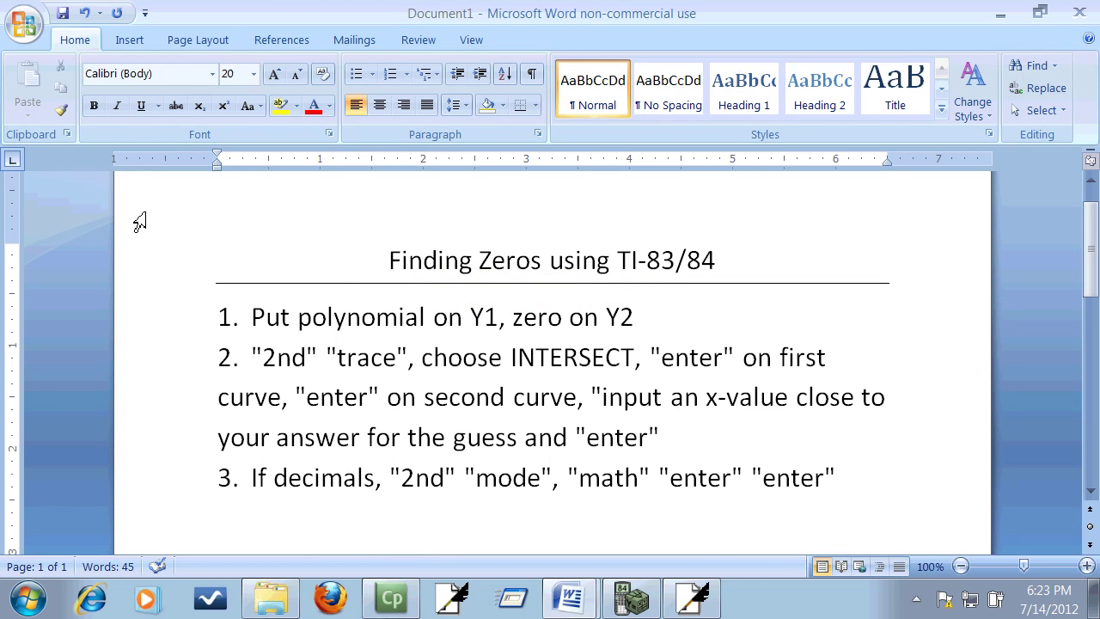
pyautogui.hotkey('alt', 'Tab')
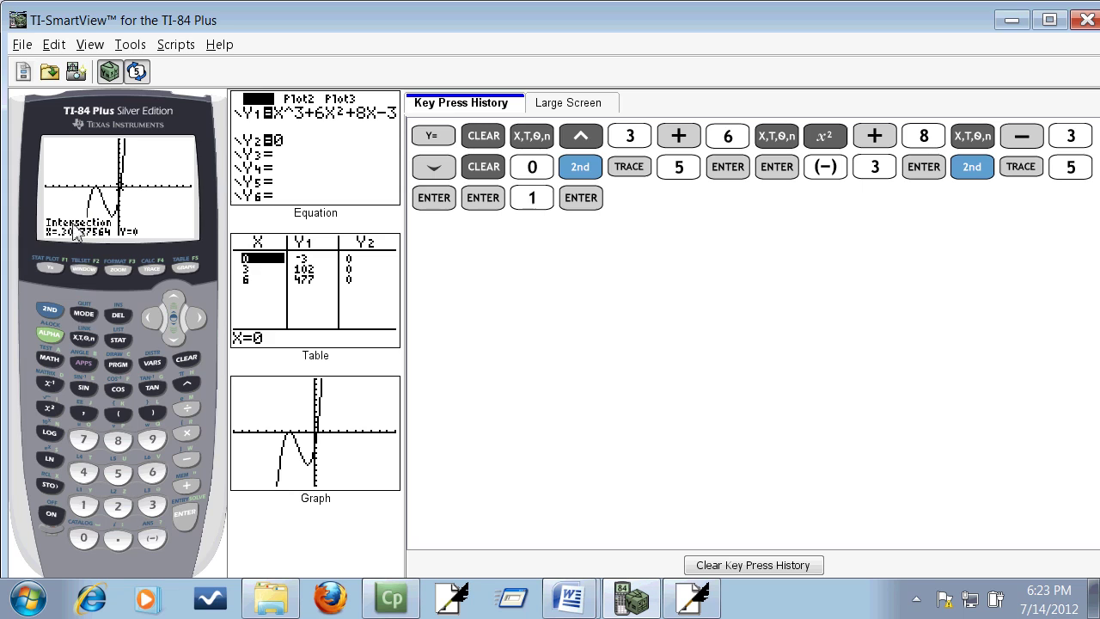
pyautogui.click(48, 312)
pyautogui.click(79, 317)
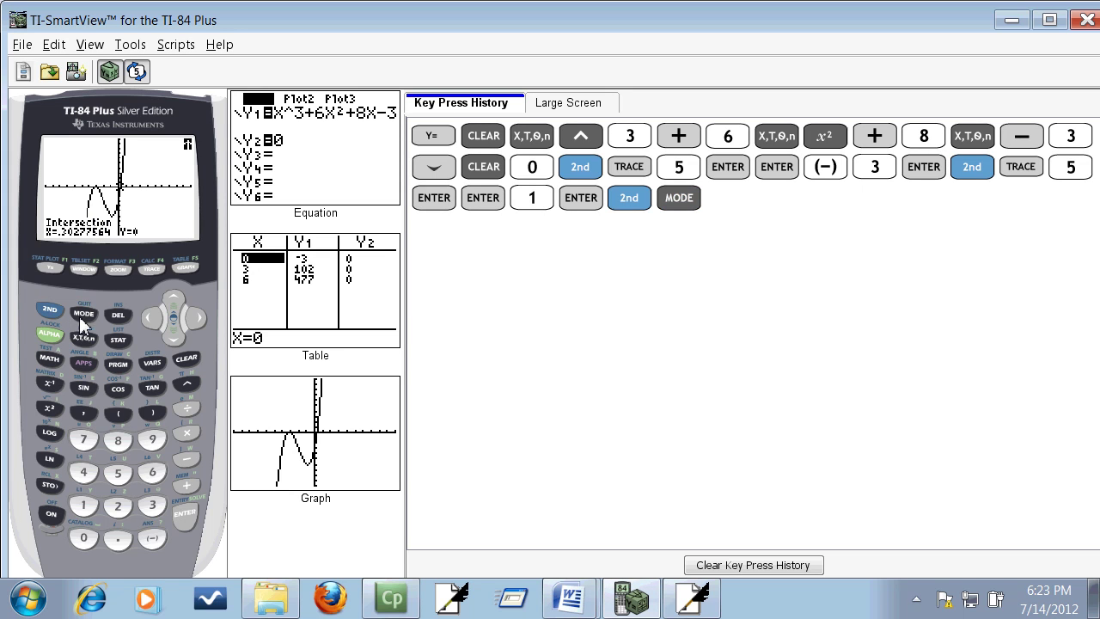
pyautogui.click(49, 360)
pyautogui.click(186, 515)
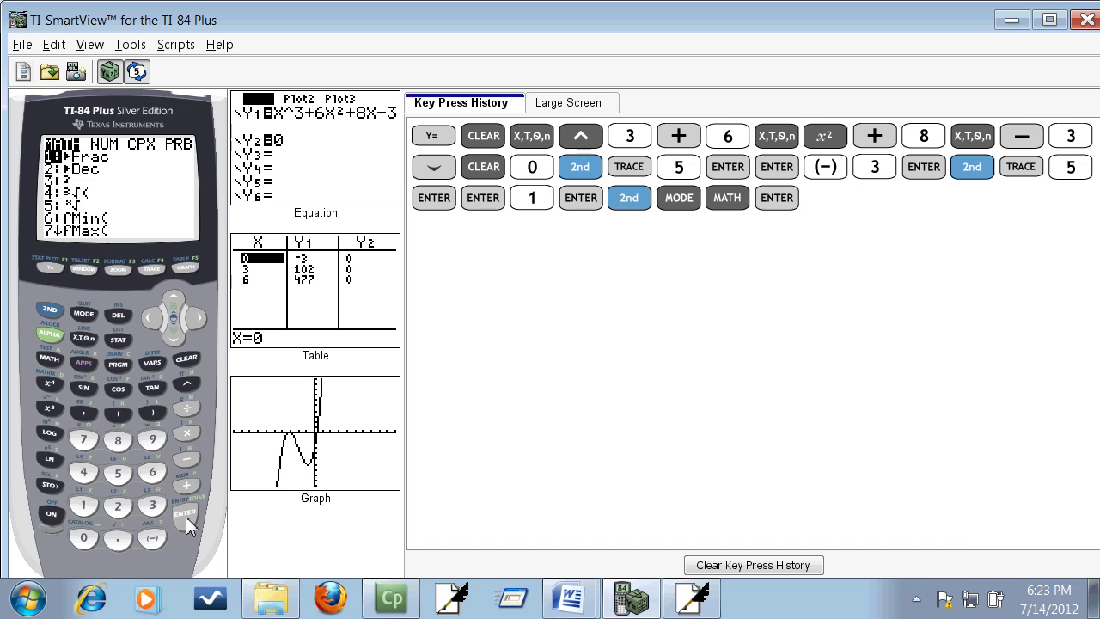
pyautogui.click(186, 516)
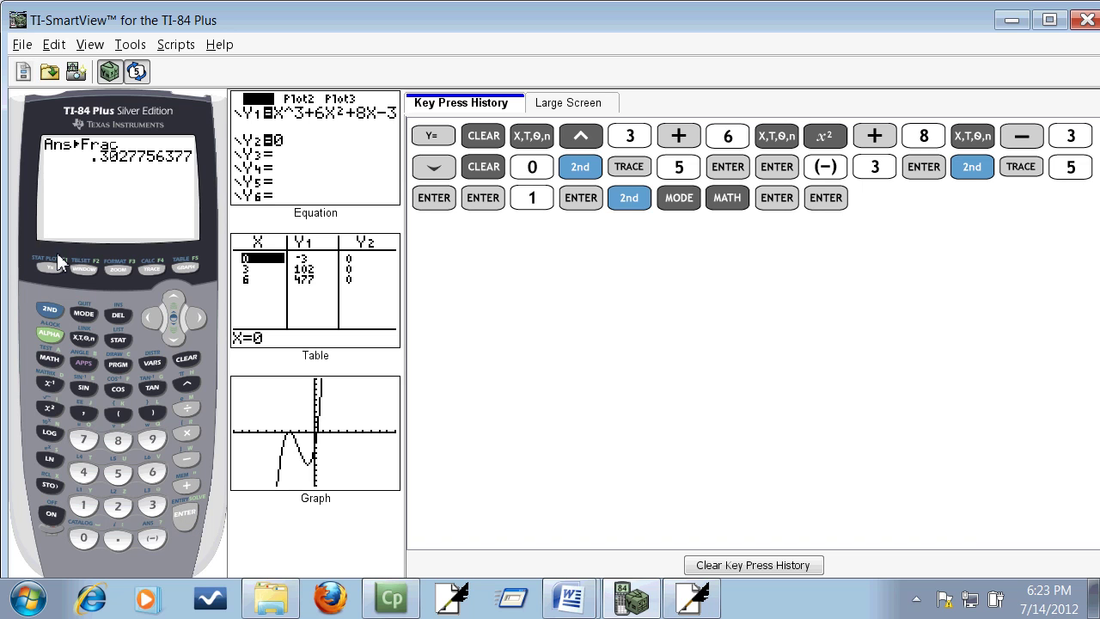
# - Run intersect on Y1 and Y2 with guess -4, finding X ≈ -3.302776
pyautogui.click(50, 311)
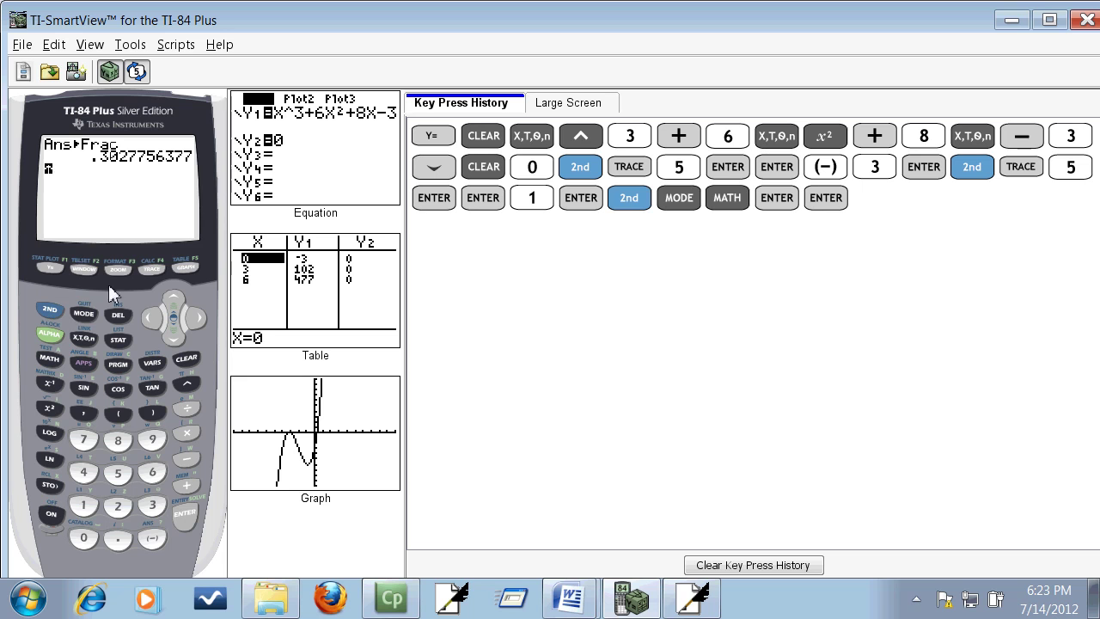
pyautogui.click(156, 268)
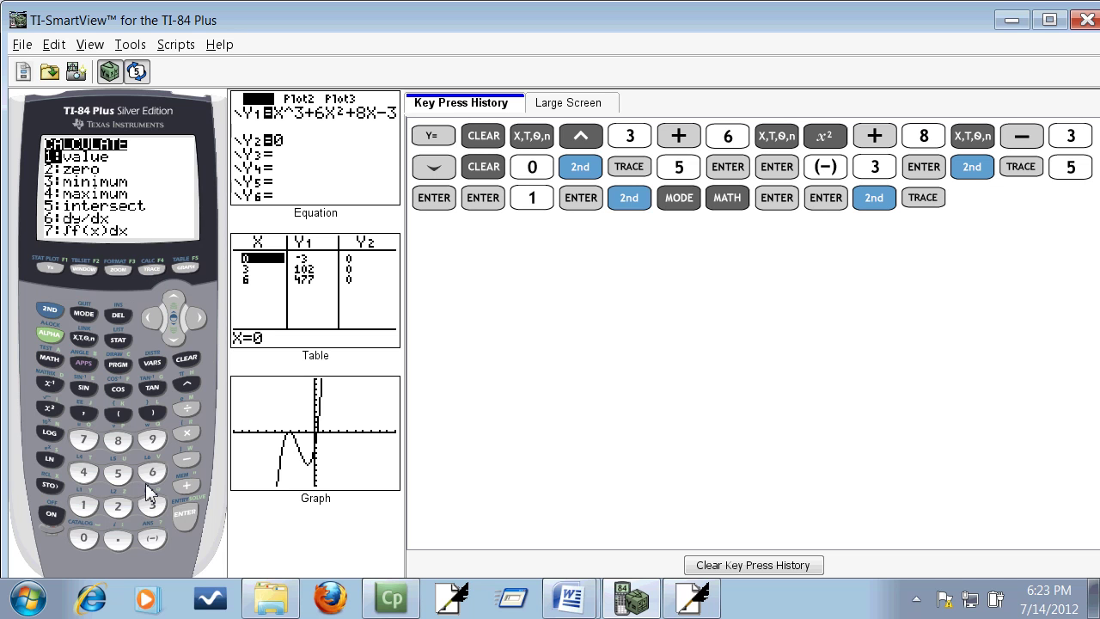
pyautogui.click(118, 478)
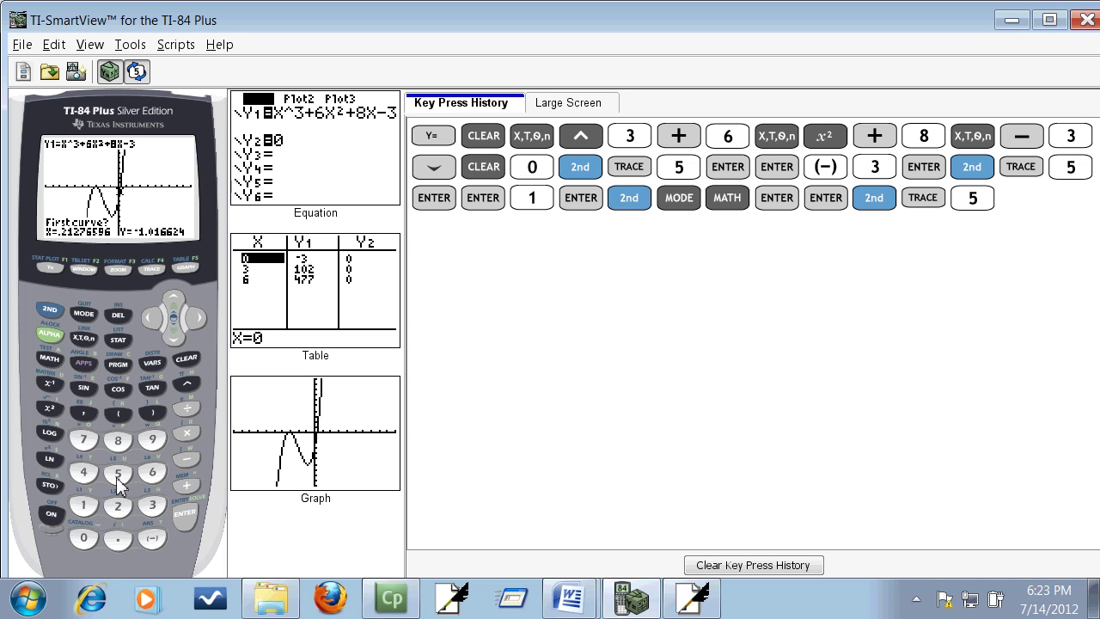
pyautogui.click(185, 516)
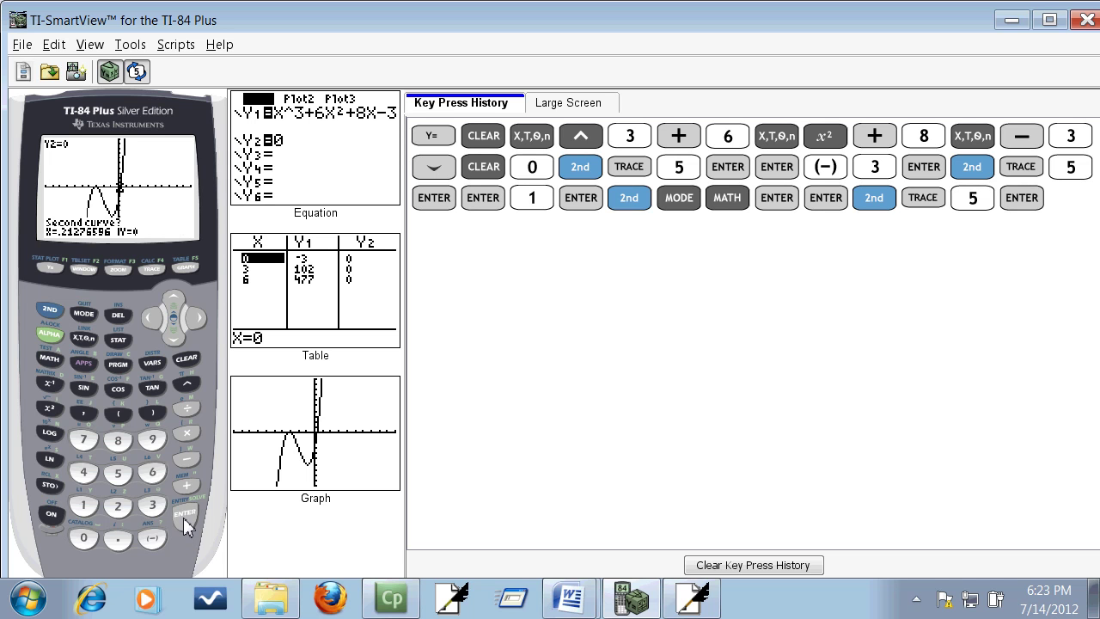
pyautogui.click(183, 518)
pyautogui.click(153, 538)
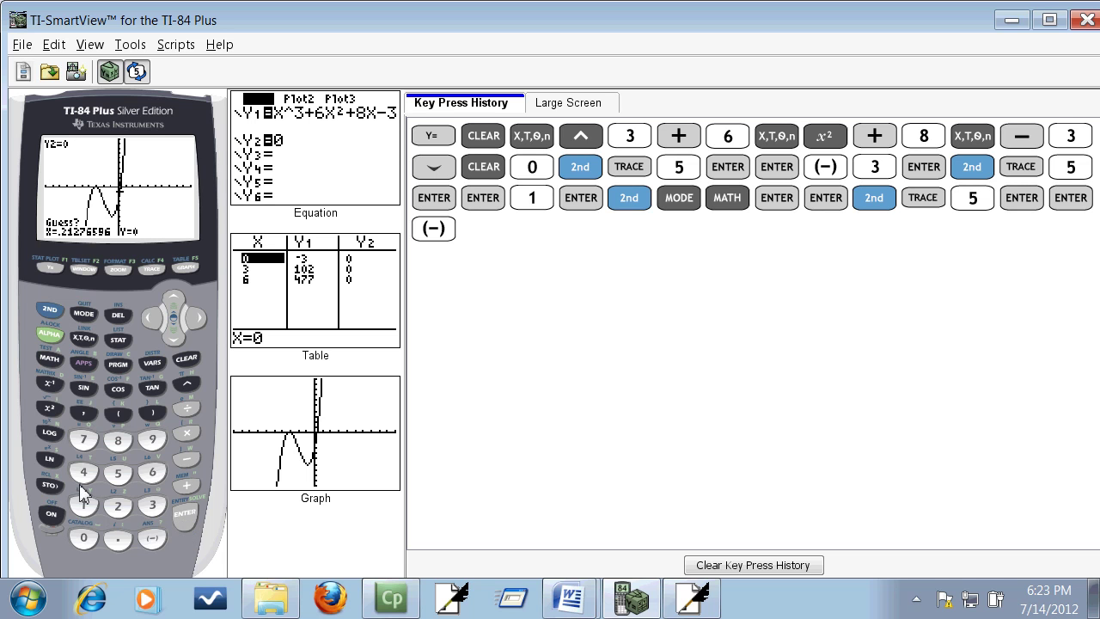
pyautogui.click(83, 474)
pyautogui.click(184, 518)
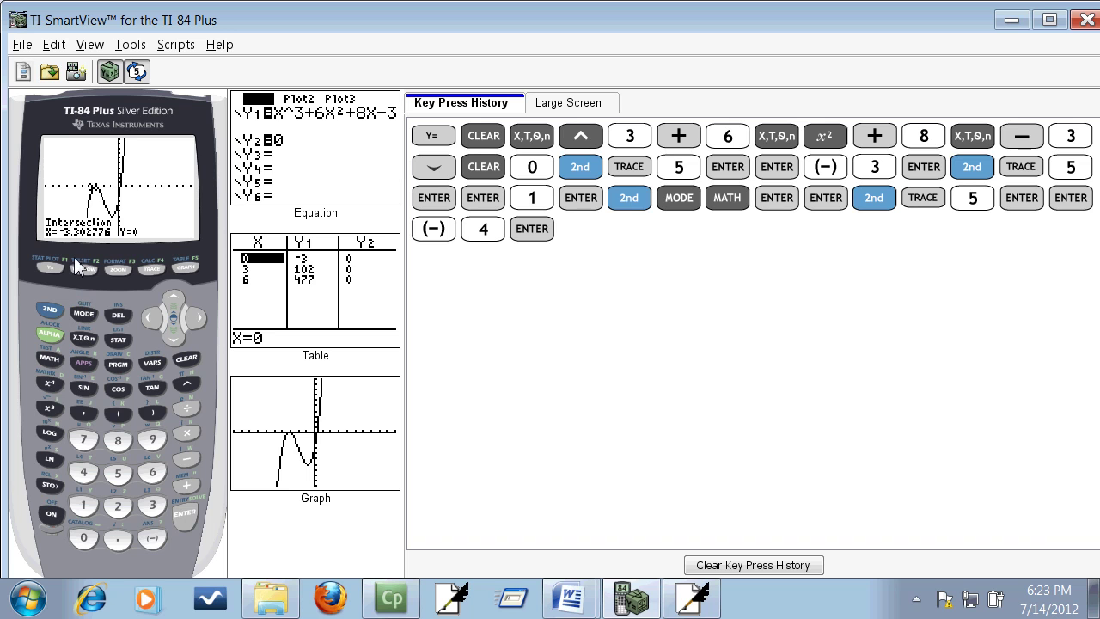
# - Try converting the -3.302776 intersection value to a fraction on the home screen
pyautogui.click(83, 314)
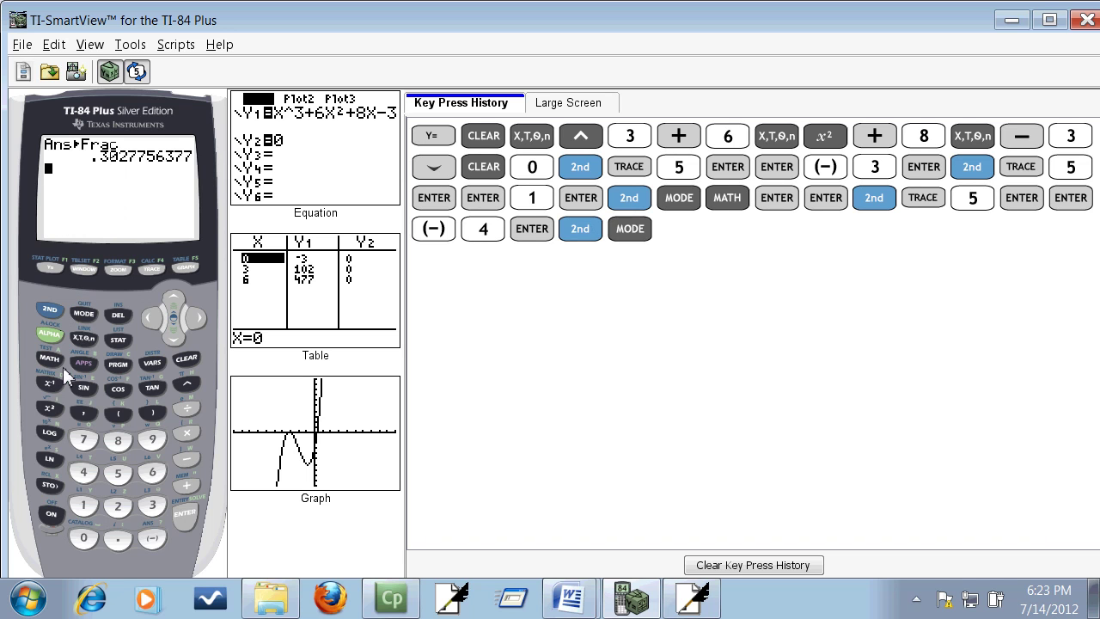
pyautogui.click(49, 357)
pyautogui.click(185, 513)
pyautogui.click(185, 513)
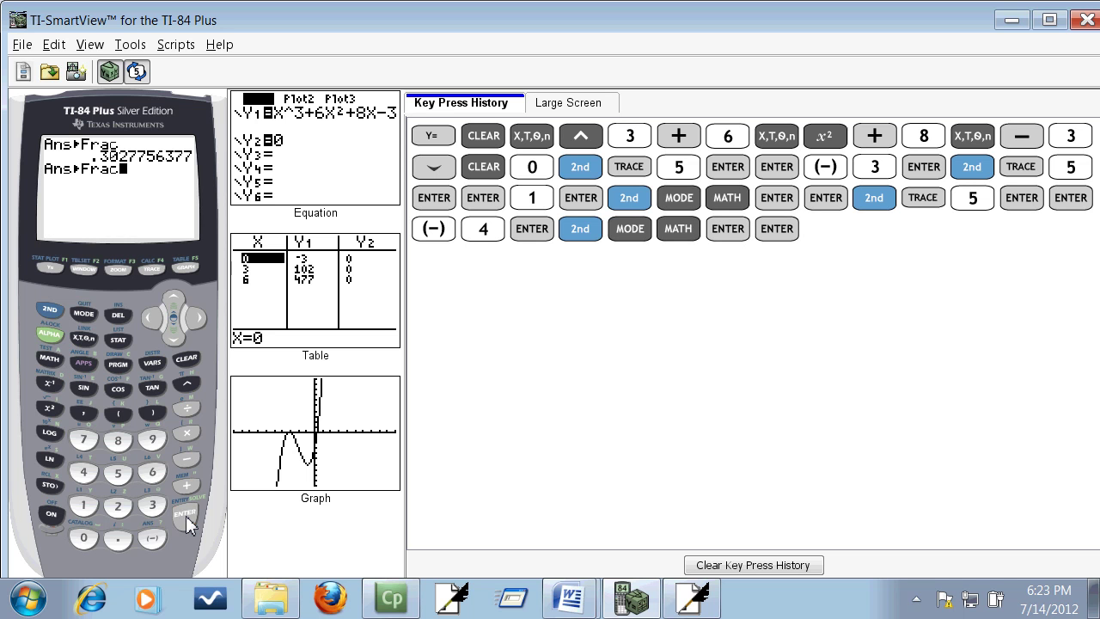
pyautogui.hotkey('alt', 'Tab')
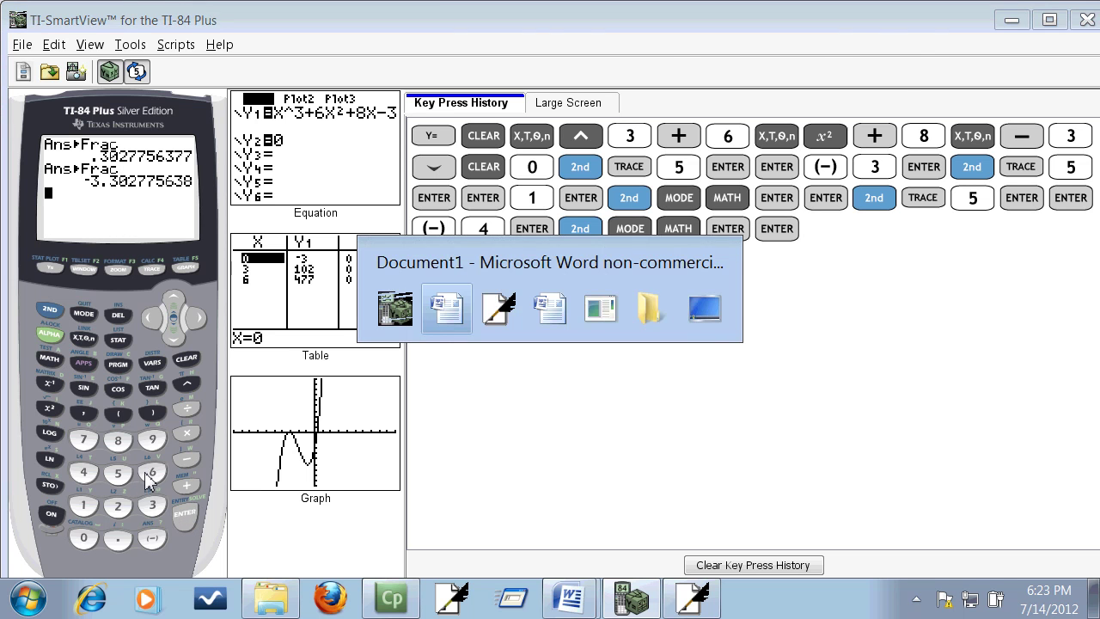
# - Set up synthetic division by -3 with coefficients 1, 6, 8, -3, bringing down the 1
pyautogui.hotkey('alt', 'Tab')
pyautogui.press('Tab')
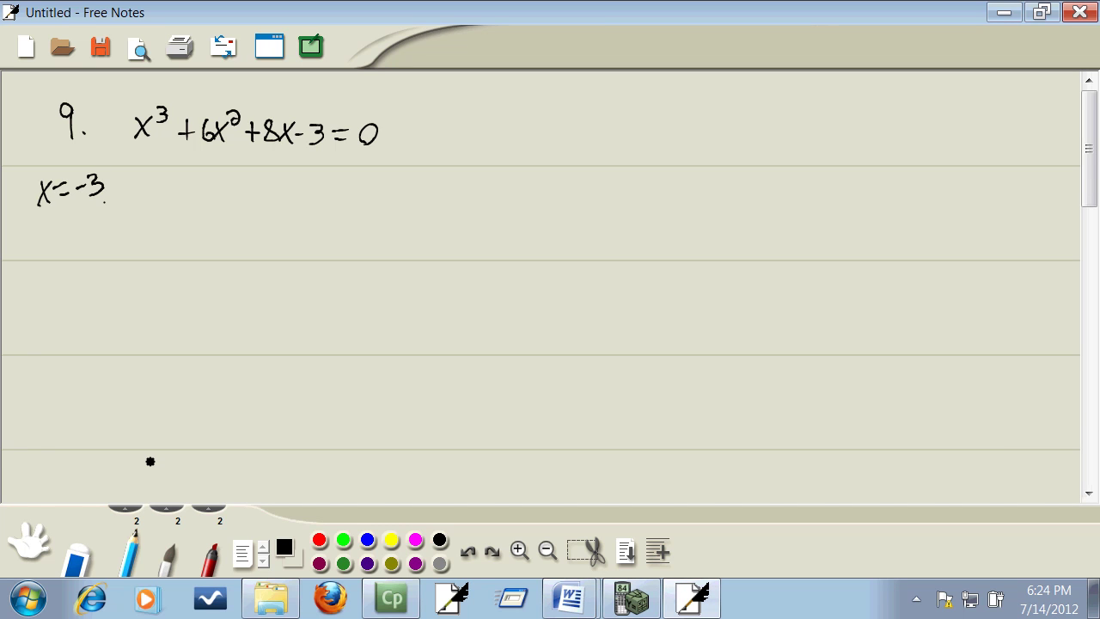
pyautogui.moveTo(144, 193); pyautogui.dragTo(184, 211)
pyautogui.moveTo(195, 248); pyautogui.dragTo(380, 249)
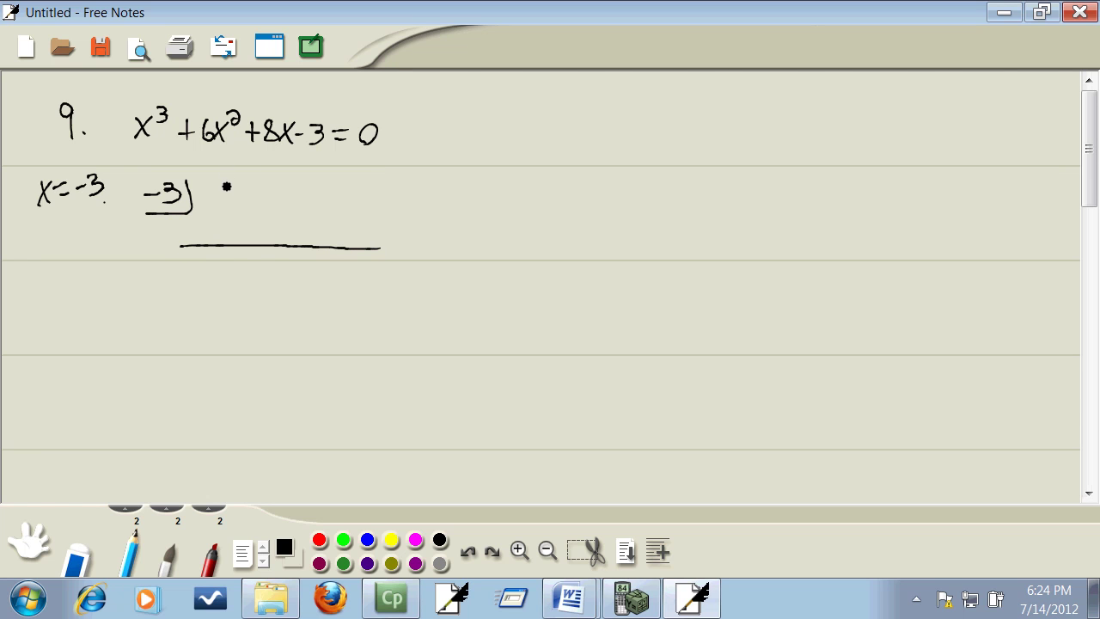
pyautogui.moveTo(224, 181)
pyautogui.mouseDown()
pyautogui.moveTo(226, 204)
pyautogui.moveTo(316, 183)
pyautogui.moveTo(379, 201)
pyautogui.mouseUp()
pyautogui.moveTo(219, 168)
pyautogui.mouseDown()
pyautogui.moveTo(229, 178)
pyautogui.moveTo(284, 164)
pyautogui.moveTo(325, 174)
pyautogui.moveTo(403, 162)
pyautogui.mouseUp()
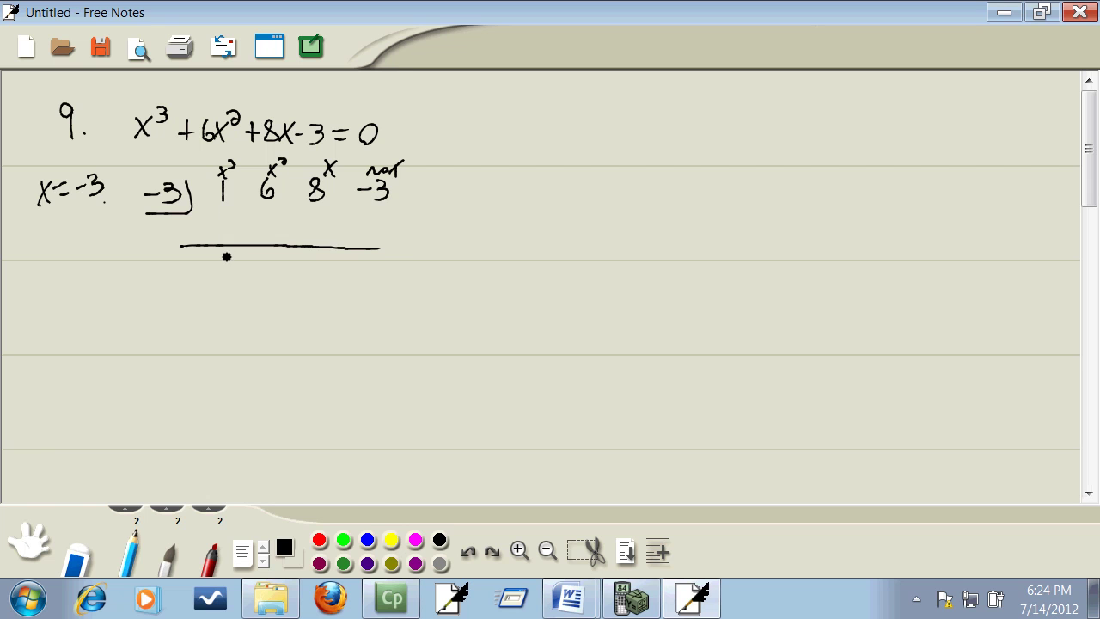
pyautogui.moveTo(224, 252); pyautogui.dragTo(225, 274)
# - Complete the division with products -3, -9, 3, giving 1, 3, -1 and remainder 0
pyautogui.moveTo(251, 230); pyautogui.dragTo(260, 230)
pyautogui.moveTo(266, 223)
pyautogui.mouseDown()
pyautogui.moveTo(278, 233)
pyautogui.moveTo(266, 241)
pyautogui.moveTo(278, 265)
pyautogui.moveTo(268, 275)
pyautogui.mouseUp()
pyautogui.moveTo(305, 228); pyautogui.dragTo(332, 223)
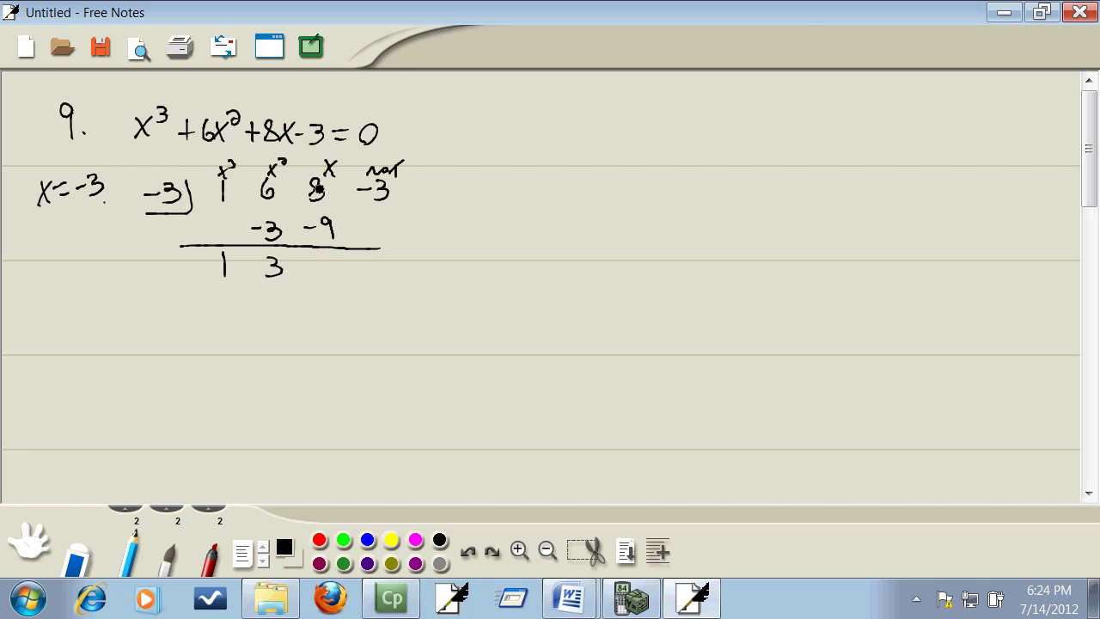
pyautogui.moveTo(319, 268); pyautogui.dragTo(324, 266)
pyautogui.moveTo(331, 255); pyautogui.dragTo(332, 276)
pyautogui.moveTo(375, 224); pyautogui.dragTo(393, 293)
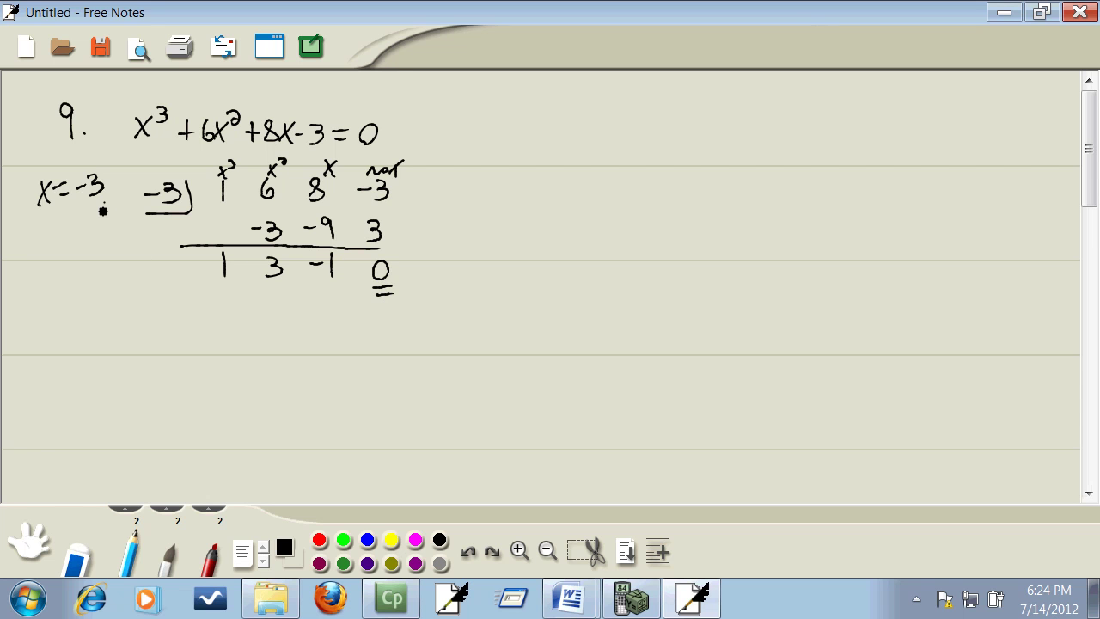
# - Circle x = -3 and write the quotient as x² + 3x − 1 = 0
pyautogui.moveTo(110, 210)
pyautogui.mouseDown()
pyautogui.moveTo(44, 220)
pyautogui.moveTo(107, 177)
pyautogui.moveTo(105, 214)
pyautogui.mouseUp()
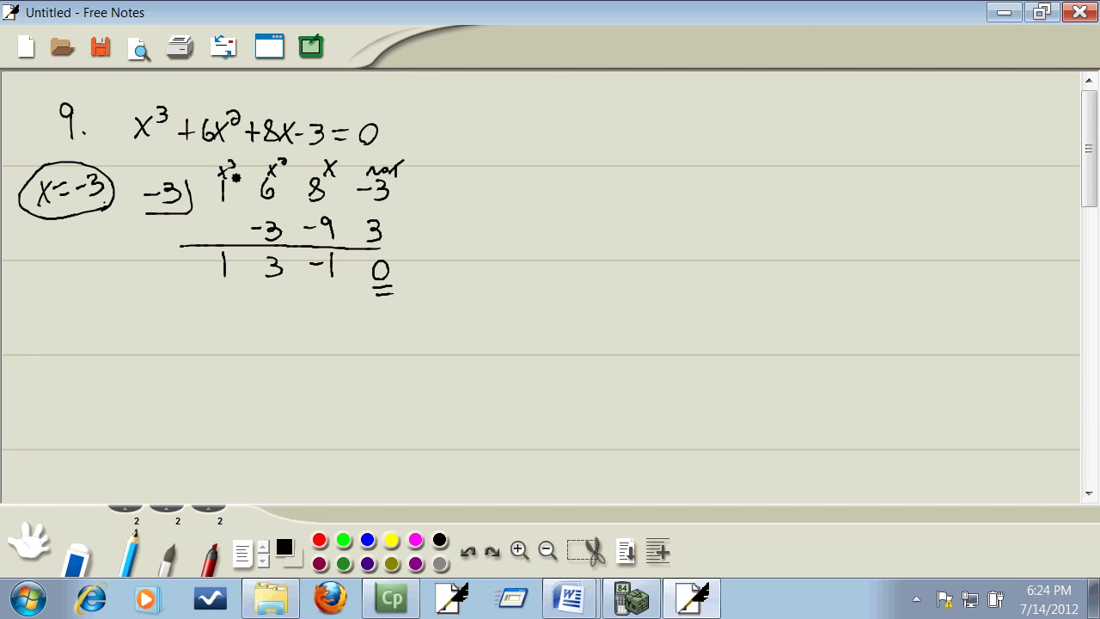
pyautogui.moveTo(216, 292)
pyautogui.mouseDown()
pyautogui.moveTo(226, 305)
pyautogui.moveTo(216, 306)
pyautogui.moveTo(277, 304)
pyautogui.mouseUp()
pyautogui.moveTo(276, 287)
pyautogui.mouseDown()
pyautogui.moveTo(263, 304)
pyautogui.moveTo(337, 288)
pyautogui.mouseUp()
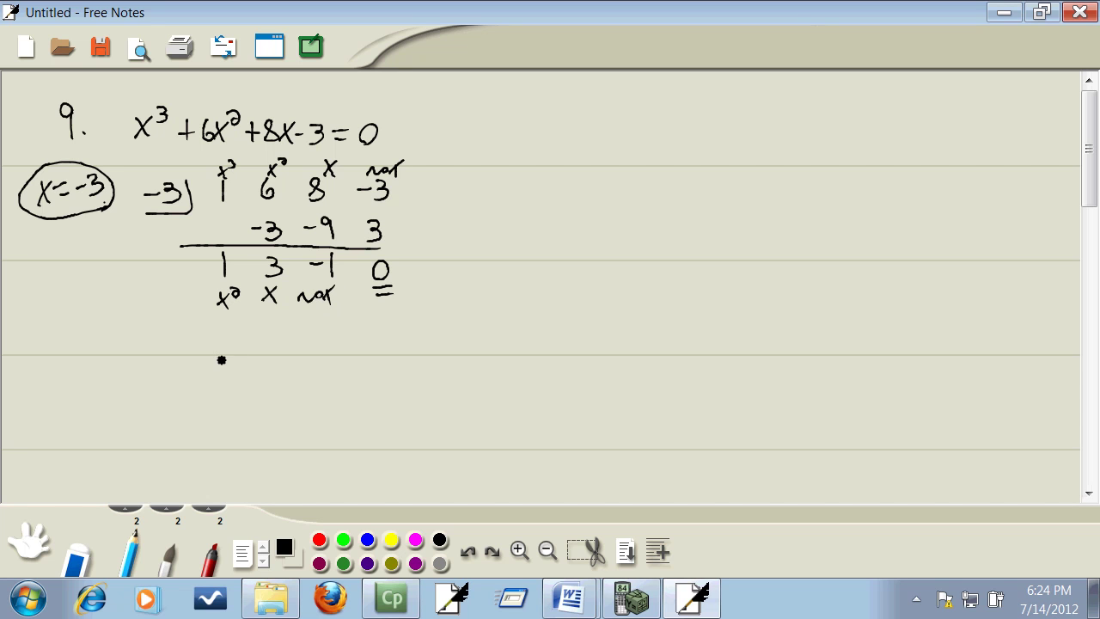
pyautogui.moveTo(213, 361); pyautogui.dragTo(263, 350)
pyautogui.moveTo(267, 344)
pyautogui.mouseDown()
pyautogui.moveTo(276, 350)
pyautogui.moveTo(268, 362)
pyautogui.moveTo(295, 361)
pyautogui.mouseUp()
pyautogui.moveTo(294, 344)
pyautogui.mouseDown()
pyautogui.moveTo(283, 361)
pyautogui.moveTo(316, 359)
pyautogui.mouseUp()
pyautogui.moveTo(327, 352); pyautogui.dragTo(340, 345)
pyautogui.moveTo(358, 340)
pyautogui.mouseDown()
pyautogui.moveTo(358, 351)
pyautogui.moveTo(356, 340)
pyautogui.mouseUp()
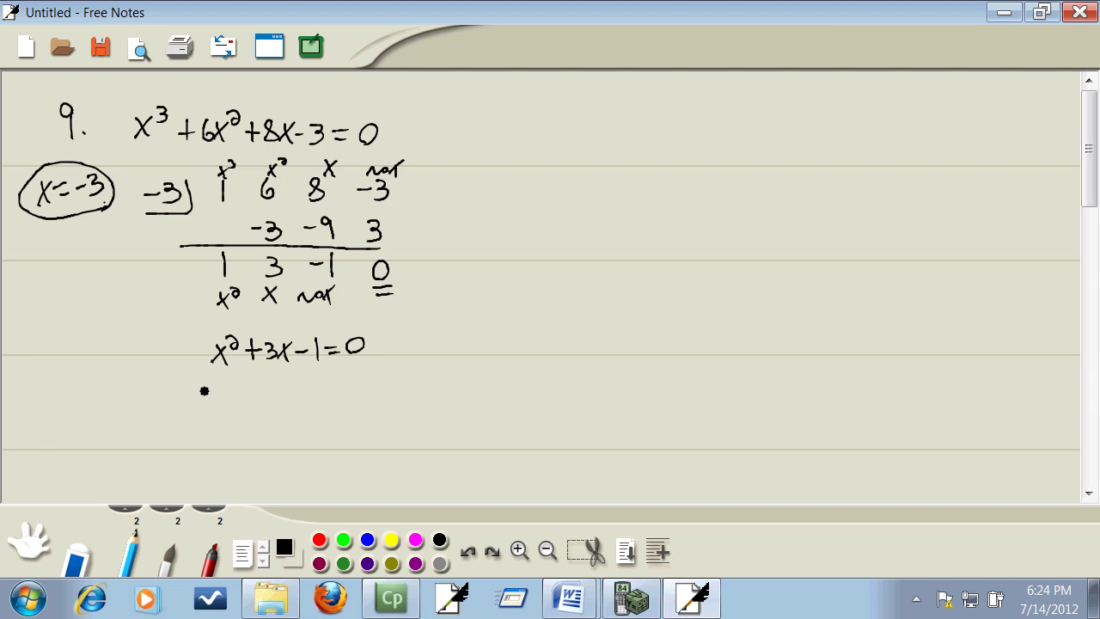
# - Write the coefficients a=1, b=3, c=-1 below the quotient equation
pyautogui.moveTo(205, 387)
pyautogui.mouseDown()
pyautogui.moveTo(204, 397)
pyautogui.moveTo(225, 389)
pyautogui.moveTo(240, 400)
pyautogui.moveTo(294, 388)
pyautogui.mouseUp()
pyautogui.moveTo(280, 395)
pyautogui.mouseDown()
pyautogui.moveTo(346, 401)
pyautogui.moveTo(365, 391)
pyautogui.mouseUp()
pyautogui.moveTo(353, 397); pyautogui.dragTo(384, 396)
pyautogui.moveTo(391, 379); pyautogui.dragTo(392, 401)
# - Write the quadratic formula x = (-b ± √(b²-4ac)) / 2a
pyautogui.moveTo(188, 451)
pyautogui.mouseDown()
pyautogui.moveTo(208, 431)
pyautogui.moveTo(207, 449)
pyautogui.moveTo(226, 439)
pyautogui.mouseUp()
pyautogui.moveTo(211, 445); pyautogui.dragTo(298, 429)
pyautogui.moveTo(292, 420)
pyautogui.mouseDown()
pyautogui.moveTo(299, 443)
pyautogui.moveTo(326, 425)
pyautogui.moveTo(429, 421)
pyautogui.mouseUp()
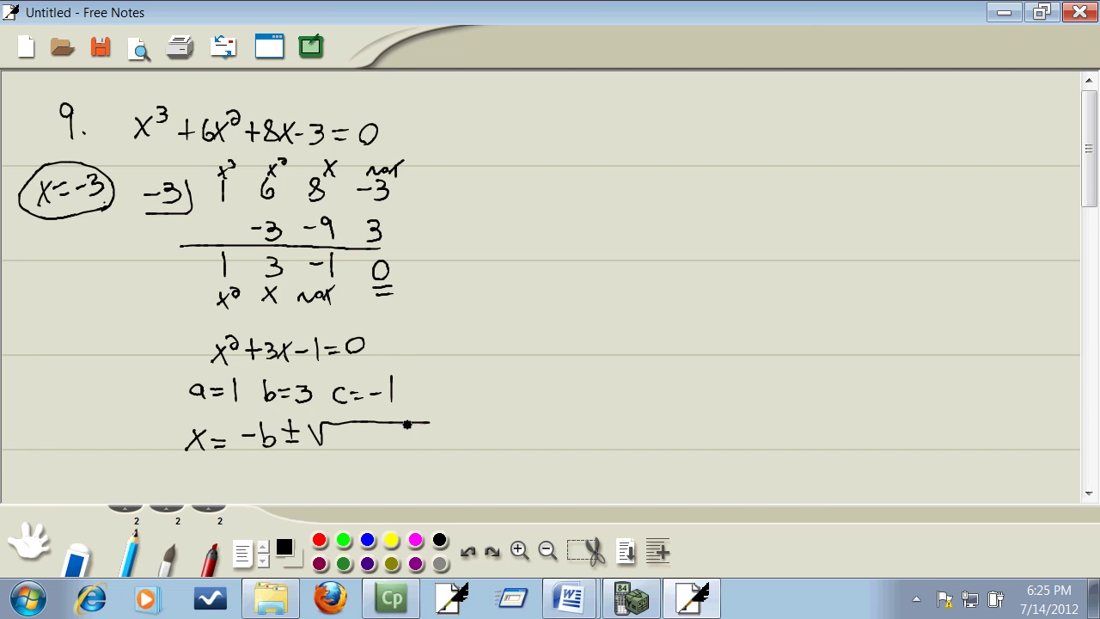
pyautogui.moveTo(337, 430)
pyautogui.mouseDown()
pyautogui.moveTo(347, 442)
pyautogui.moveTo(383, 438)
pyautogui.mouseUp()
pyautogui.moveTo(388, 430)
pyautogui.mouseDown()
pyautogui.moveTo(392, 446)
pyautogui.moveTo(418, 447)
pyautogui.moveTo(262, 459)
pyautogui.mouseUp()
pyautogui.moveTo(308, 468)
pyautogui.mouseDown()
pyautogui.moveTo(347, 484)
pyautogui.moveTo(456, 450)
pyautogui.moveTo(469, 211)
pyautogui.moveTo(485, 146)
pyautogui.moveTo(514, 149)
pyautogui.mouseUp()
# - Draw a blank substitution template -( ) ± √(( )²-4( )( )) over 2( ) to the right
pyautogui.moveTo(516, 123)
pyautogui.mouseDown()
pyautogui.moveTo(530, 152)
pyautogui.moveTo(552, 130)
pyautogui.mouseUp()
pyautogui.moveTo(534, 142); pyautogui.dragTo(579, 132)
pyautogui.moveTo(597, 114)
pyautogui.mouseDown()
pyautogui.moveTo(592, 144)
pyautogui.moveTo(632, 147)
pyautogui.moveTo(653, 129)
pyautogui.mouseUp()
pyautogui.moveTo(646, 122)
pyautogui.mouseDown()
pyautogui.moveTo(660, 122)
pyautogui.moveTo(658, 139)
pyautogui.moveTo(698, 104)
pyautogui.moveTo(855, 111)
pyautogui.mouseUp()
pyautogui.moveTo(718, 118)
pyautogui.mouseDown()
pyautogui.moveTo(707, 144)
pyautogui.moveTo(738, 144)
pyautogui.moveTo(753, 120)
pyautogui.moveTo(786, 135)
pyautogui.mouseUp()
pyautogui.moveTo(784, 125)
pyautogui.mouseDown()
pyautogui.moveTo(785, 143)
pyautogui.moveTo(888, 148)
pyautogui.mouseUp()
pyautogui.moveTo(851, 111); pyautogui.dragTo(885, 112)
pyautogui.moveTo(885, 161); pyautogui.dragTo(567, 153)
pyautogui.moveTo(664, 172)
pyautogui.mouseDown()
pyautogui.moveTo(688, 190)
pyautogui.moveTo(722, 189)
pyautogui.mouseUp()
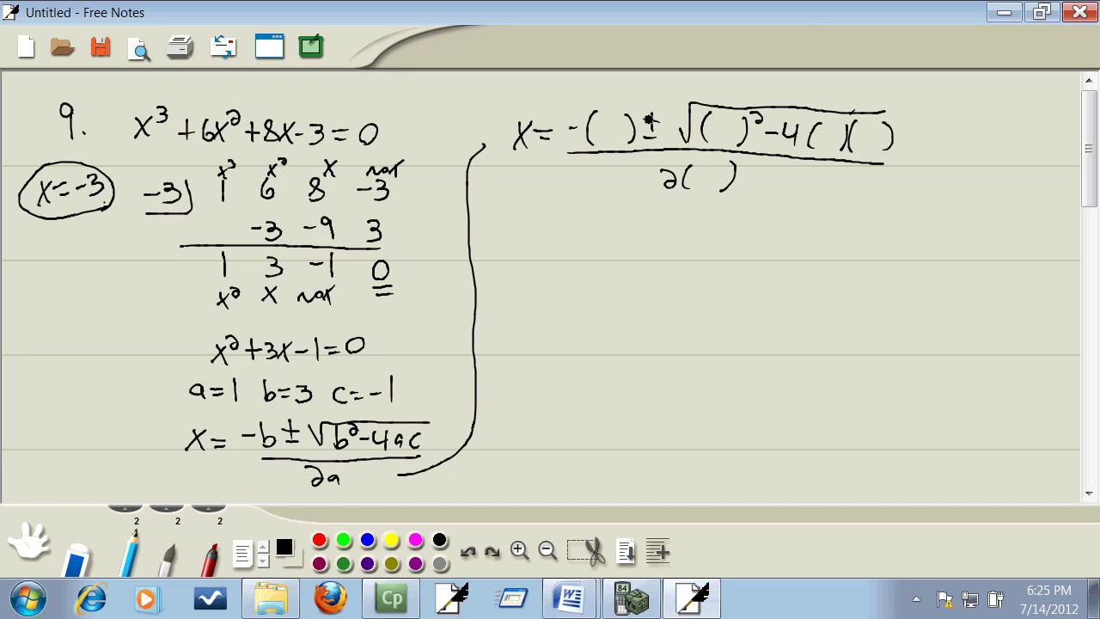
# - Fill the template with b=3, a=1 and c=-1
pyautogui.moveTo(607, 125); pyautogui.dragTo(610, 146)
pyautogui.moveTo(709, 126)
pyautogui.mouseDown()
pyautogui.moveTo(727, 142)
pyautogui.moveTo(713, 148)
pyautogui.mouseUp()
pyautogui.moveTo(825, 129); pyautogui.dragTo(822, 153)
pyautogui.moveTo(712, 168); pyautogui.dragTo(709, 191)
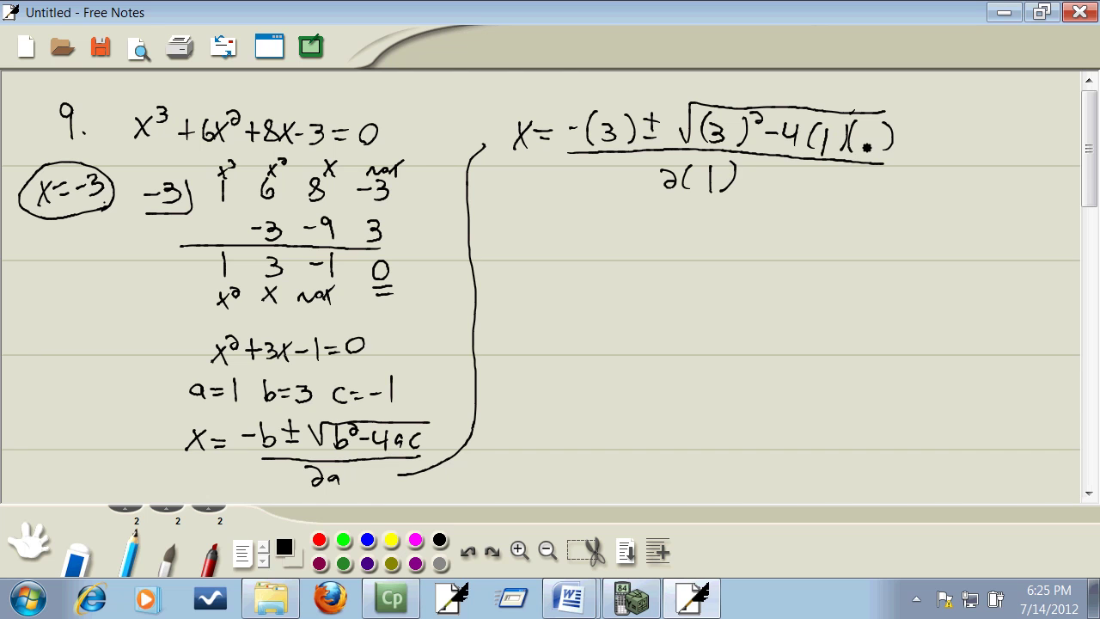
pyautogui.moveTo(856, 146)
pyautogui.mouseDown()
pyautogui.moveTo(872, 144)
pyautogui.moveTo(878, 158)
pyautogui.mouseUp()
# - Simplify to (-3 ± √(9+4)) and then to the final answer with -3 ± √13
pyautogui.moveTo(548, 224); pyautogui.dragTo(562, 224)
pyautogui.moveTo(547, 232)
pyautogui.mouseDown()
pyautogui.moveTo(613, 230)
pyautogui.moveTo(602, 240)
pyautogui.moveTo(647, 225)
pyautogui.mouseUp()
pyautogui.moveTo(639, 216)
pyautogui.mouseDown()
pyautogui.moveTo(649, 240)
pyautogui.moveTo(693, 215)
pyautogui.moveTo(759, 216)
pyautogui.moveTo(703, 230)
pyautogui.moveTo(698, 244)
pyautogui.mouseUp()
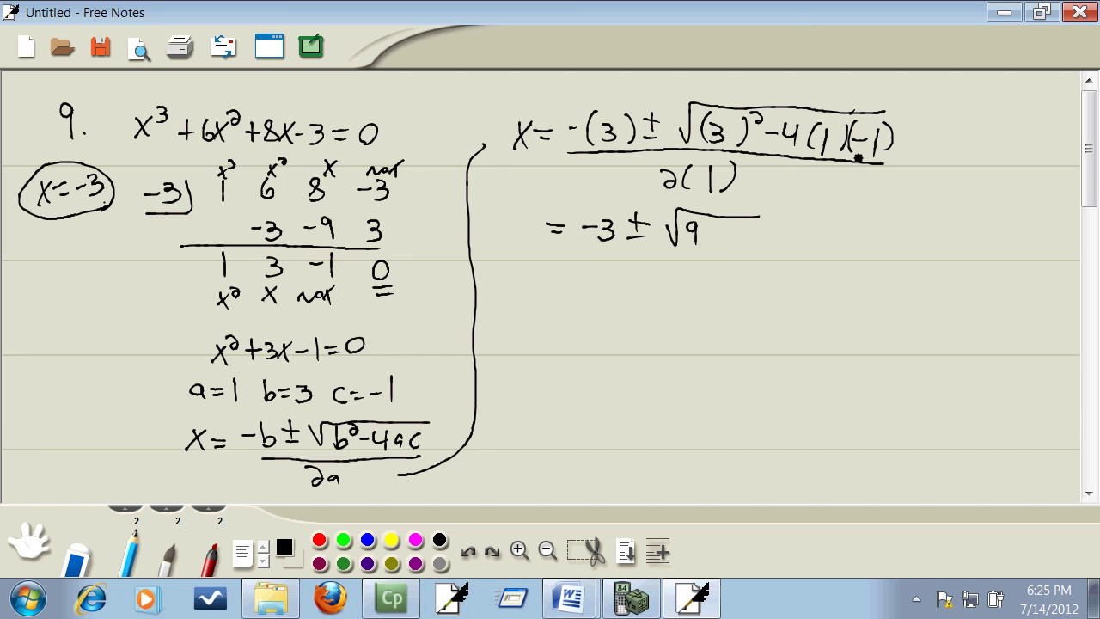
pyautogui.moveTo(716, 223)
pyautogui.mouseDown()
pyautogui.moveTo(717, 243)
pyautogui.moveTo(727, 232)
pyautogui.mouseUp()
pyautogui.moveTo(726, 221)
pyautogui.mouseDown()
pyautogui.moveTo(722, 238)
pyautogui.moveTo(737, 237)
pyautogui.mouseUp()
pyautogui.moveTo(732, 225)
pyautogui.mouseDown()
pyautogui.moveTo(732, 249)
pyautogui.moveTo(595, 254)
pyautogui.moveTo(626, 284)
pyautogui.mouseUp()
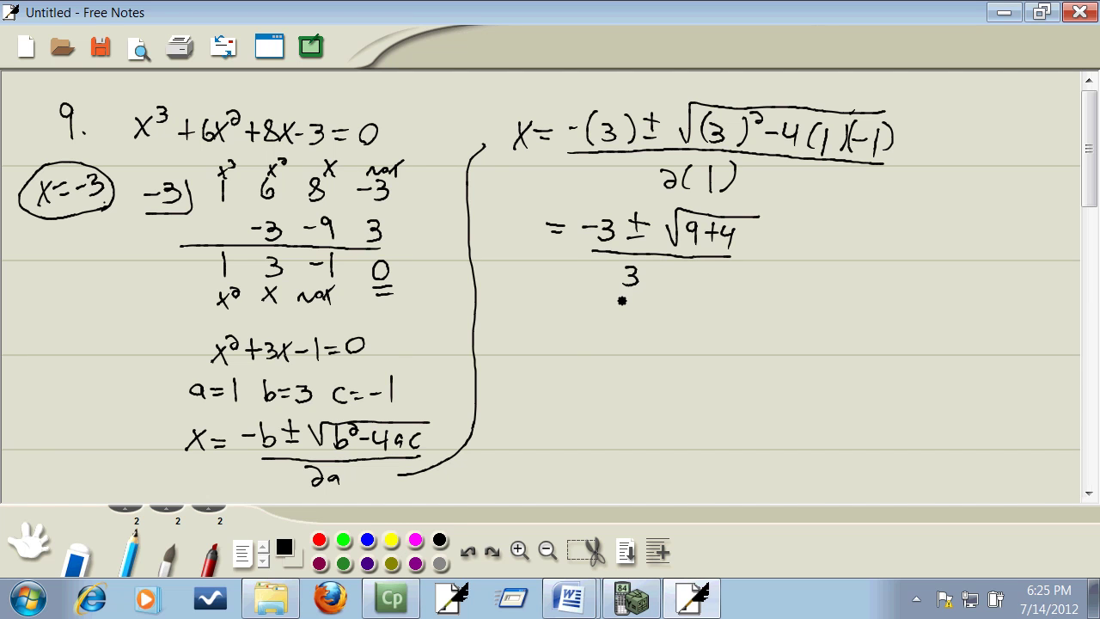
pyautogui.moveTo(564, 327); pyautogui.dragTo(583, 326)
pyautogui.moveTo(566, 337); pyautogui.dragTo(650, 331)
pyautogui.moveTo(665, 328)
pyautogui.mouseDown()
pyautogui.moveTo(670, 339)
pyautogui.moveTo(705, 313)
pyautogui.moveTo(692, 341)
pyautogui.moveTo(598, 347)
pyautogui.moveTo(644, 364)
pyautogui.moveTo(608, 383)
pyautogui.moveTo(607, 306)
pyautogui.moveTo(732, 331)
pyautogui.moveTo(658, 386)
pyautogui.mouseUp()
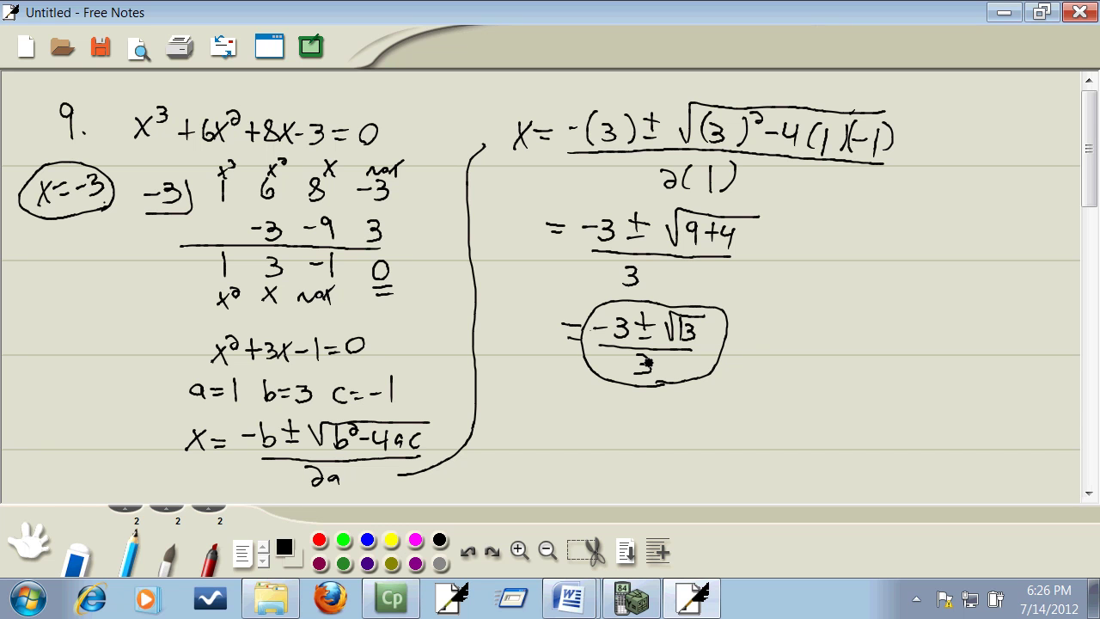
# - Switch with Alt+Tab to the College Algebra Final Exam Review document
pyautogui.hotkey('alt', 'Tab')
pyautogui.hotkey('alt', 'Tab')
pyautogui.hotkey('alt', 'Tab')
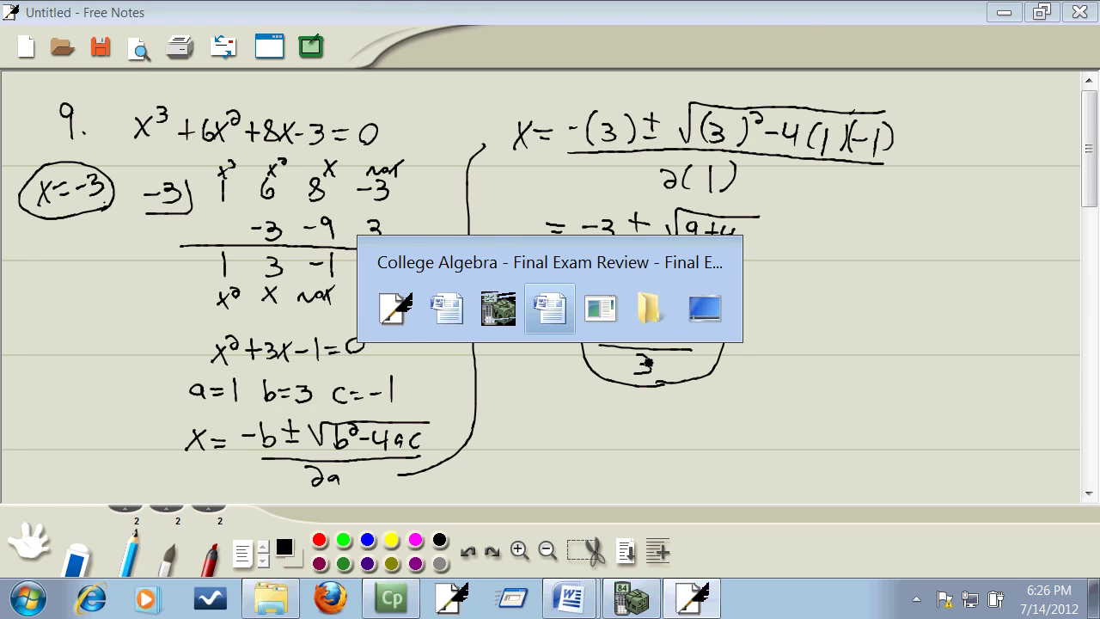